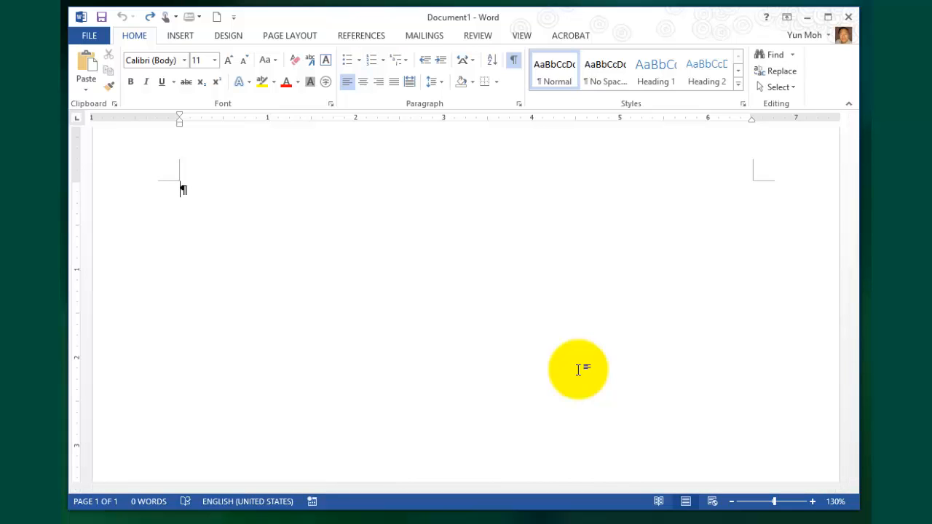
text(Exercise )
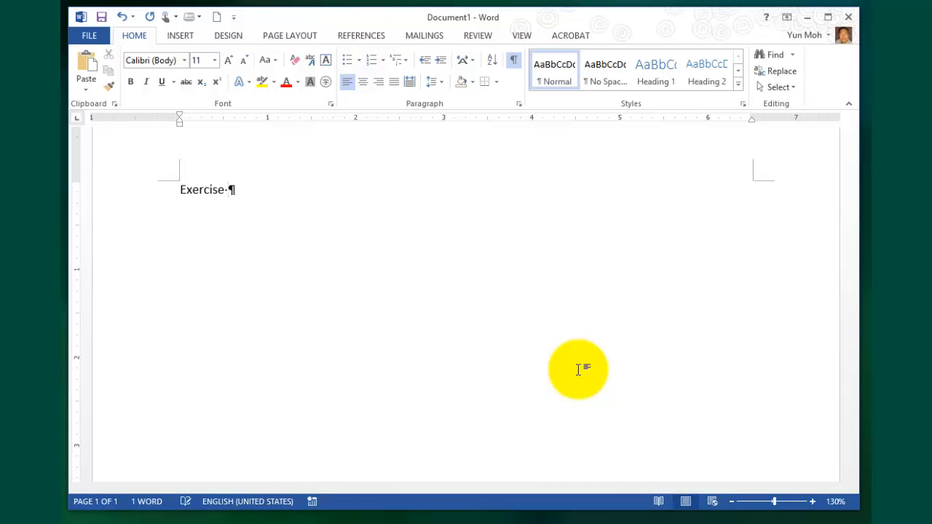
text(7.4)
key(ctrl+a)
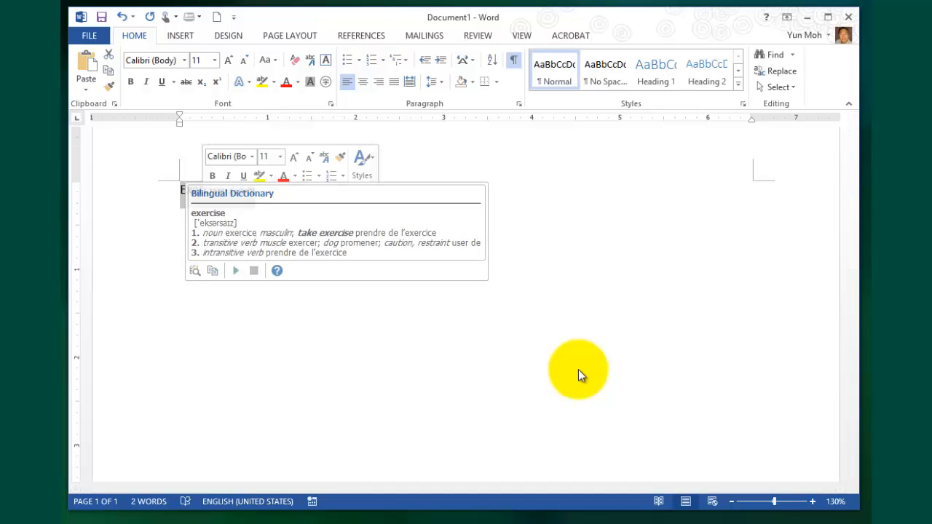
click(580, 372)
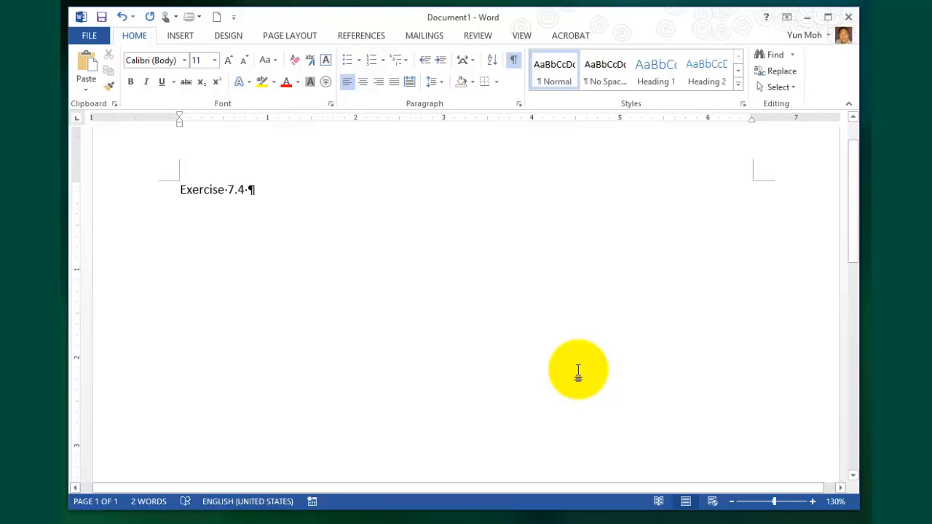
click(578, 370)
key(ctrl+a)
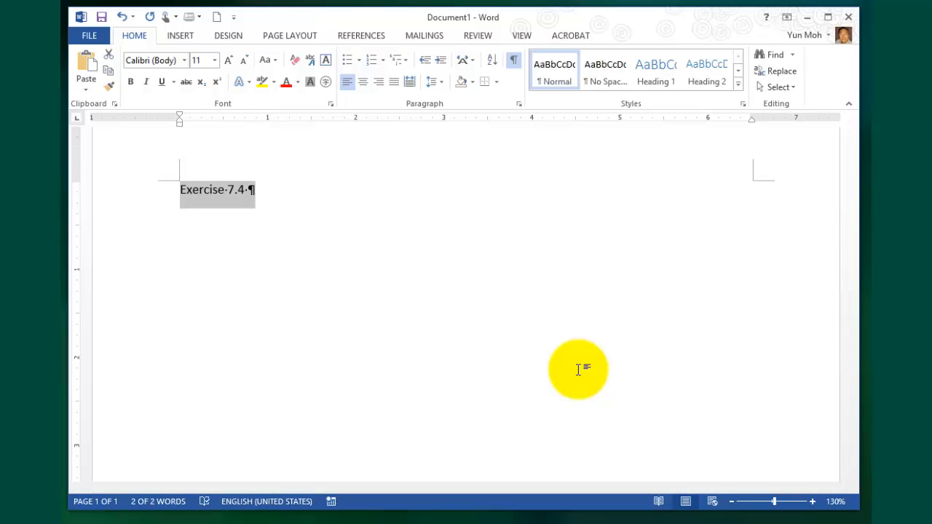
key(Delete)
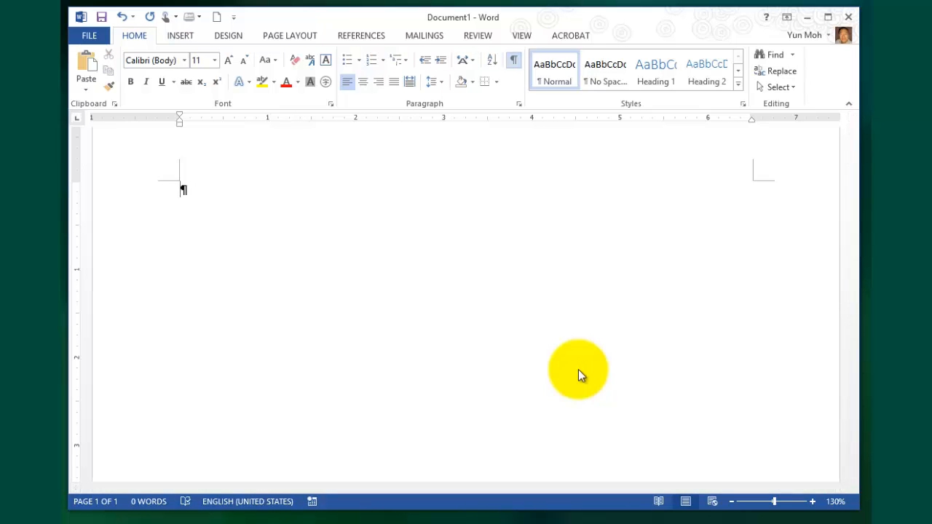
Check the display settings for paragraph marks and the ruler in the blank document
click(514, 61)
key(ctrl+shift+8)
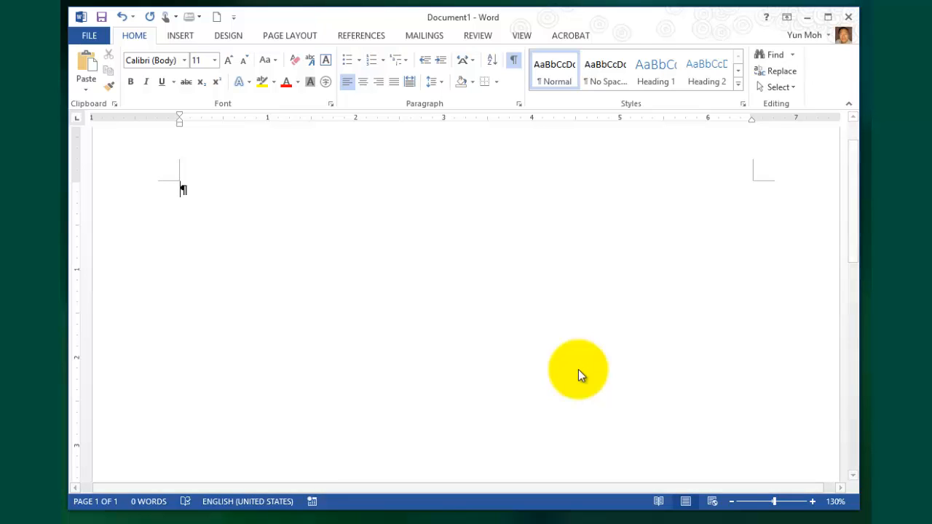
key(alt+w)
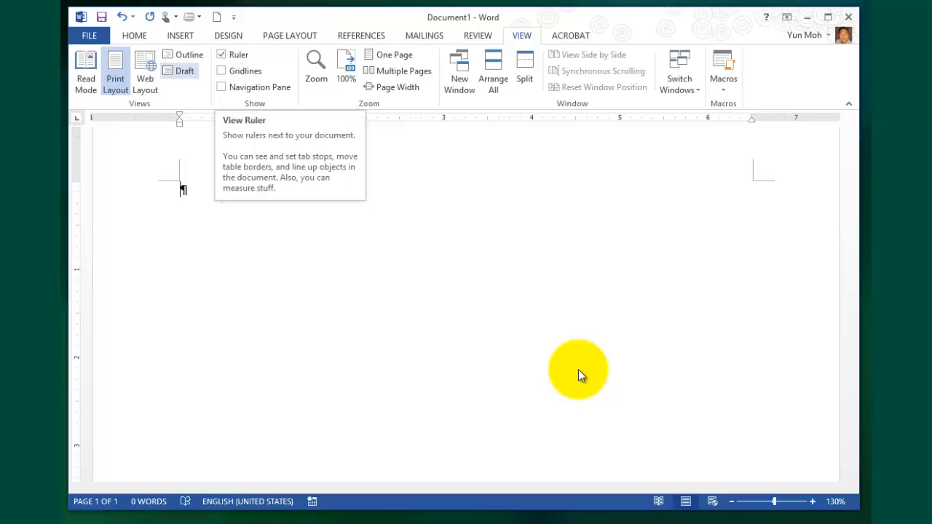
key(alt+h)
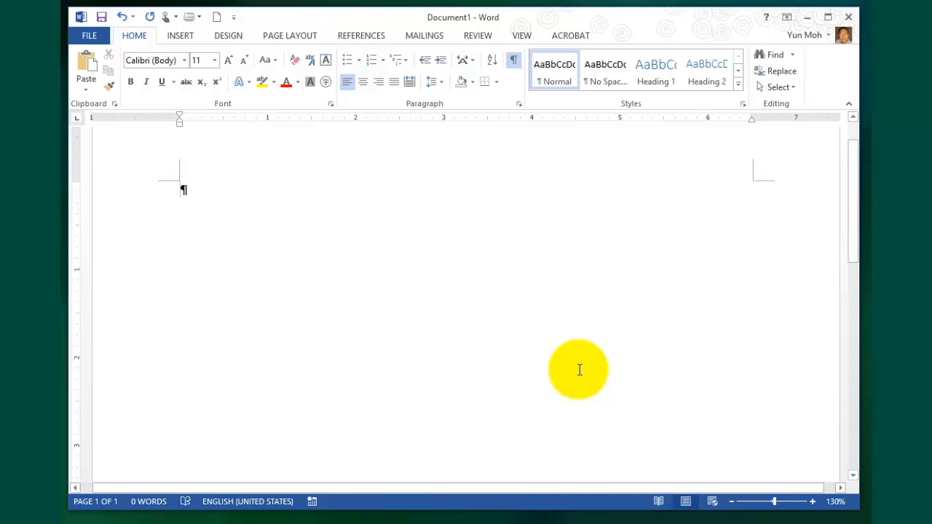
key(ctrl+e)
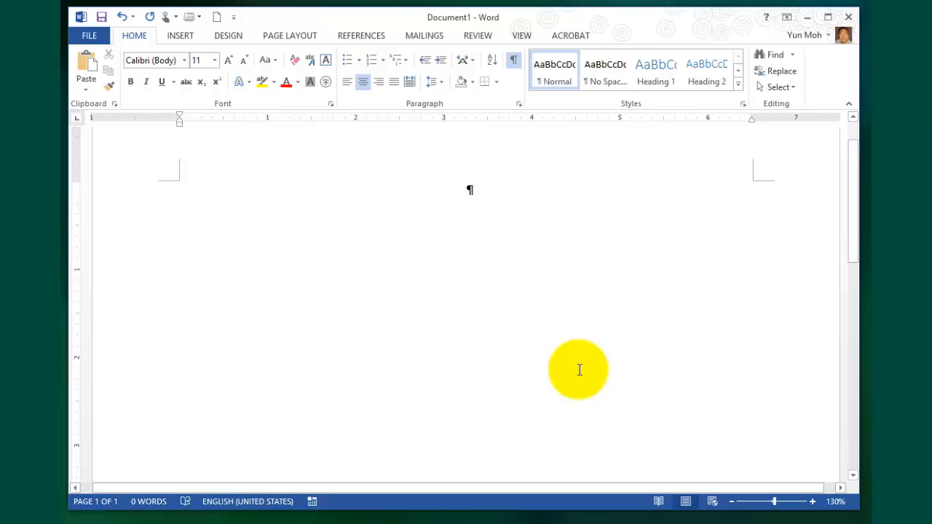
text(gdfgsd)
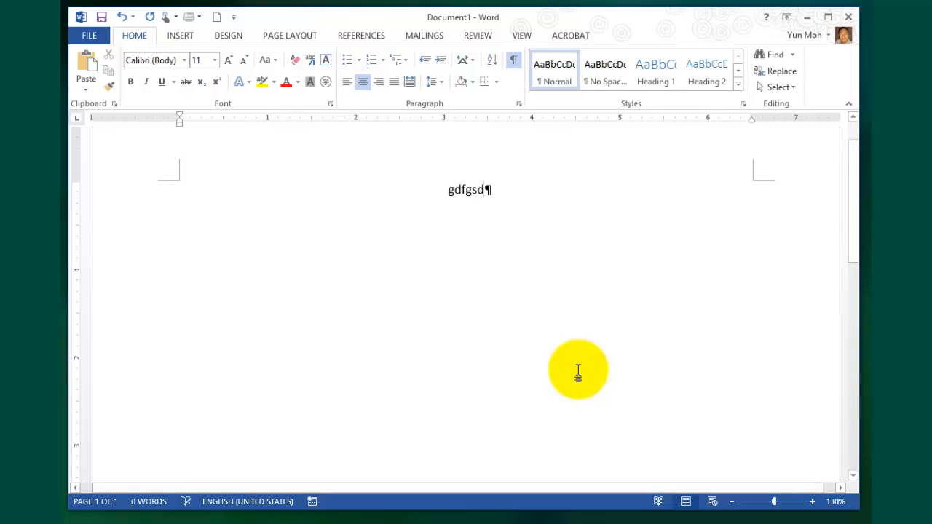
key(BackSpace)
key(BackSpace)
key(BackSpace)
key(BackSpace)
key(BackSpace)
key(BackSpace)
key(BackSpace)
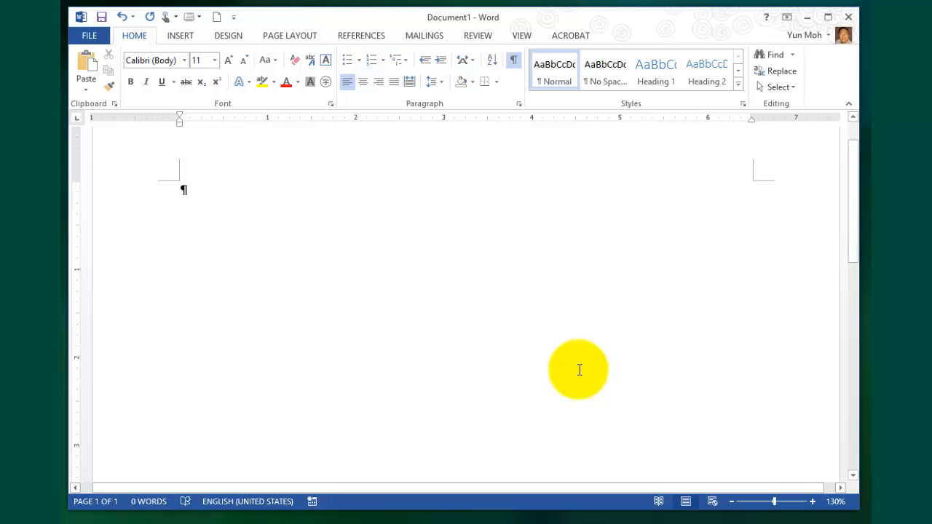
key(alt+v)
key(h)
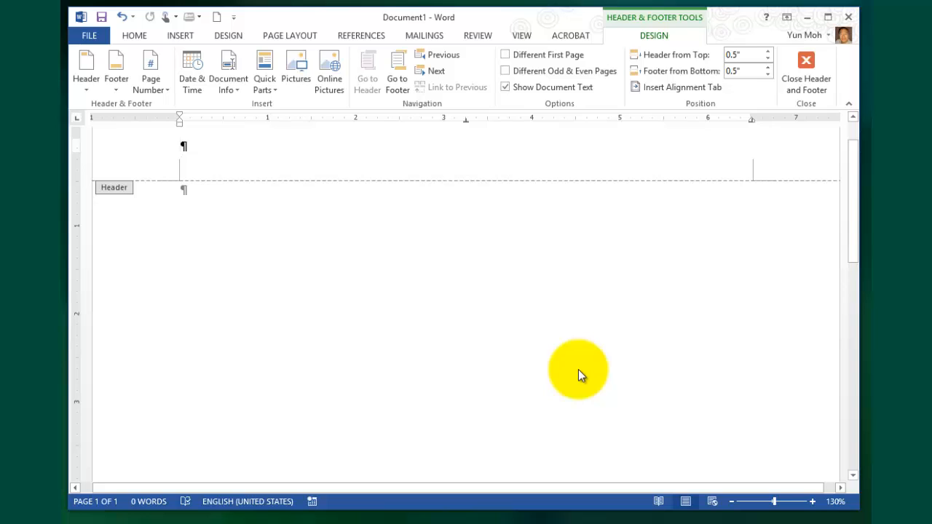
double_click(580, 375)
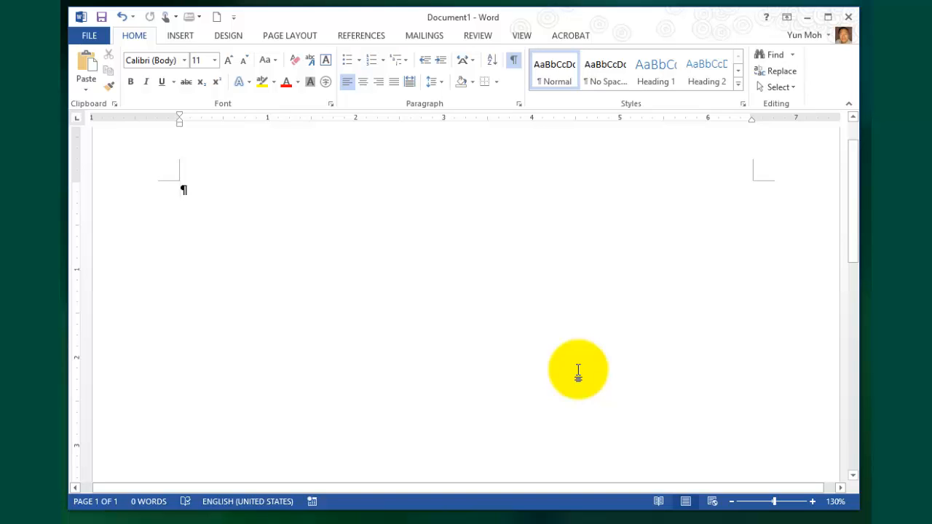
key(ctrl+e)
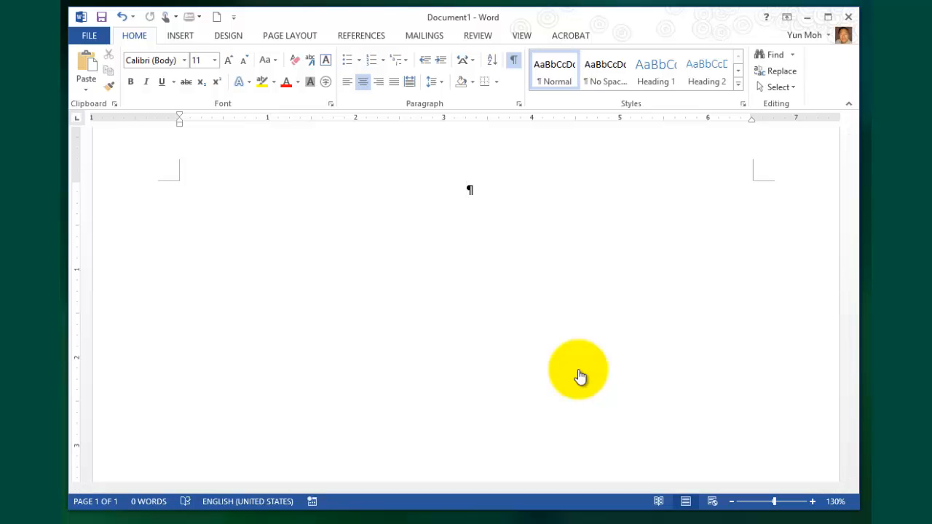
key(ctrl+l)
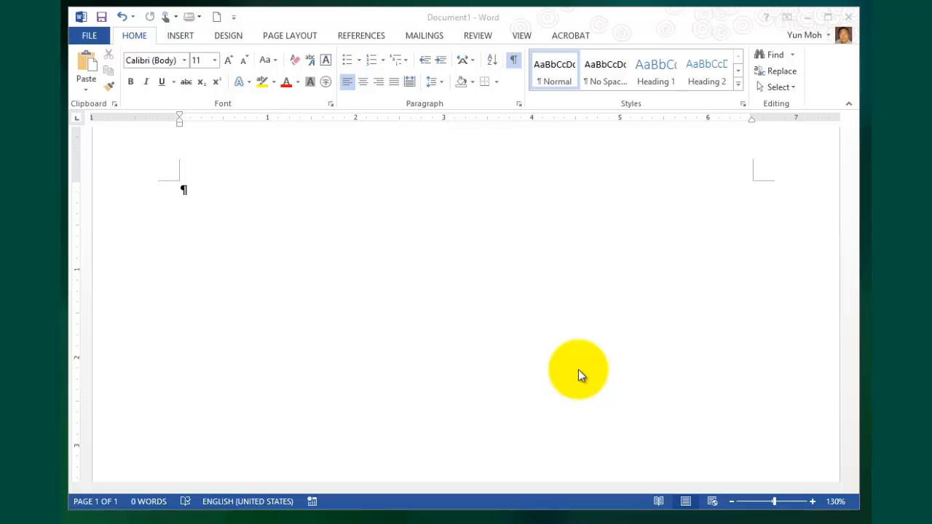
click(579, 375)
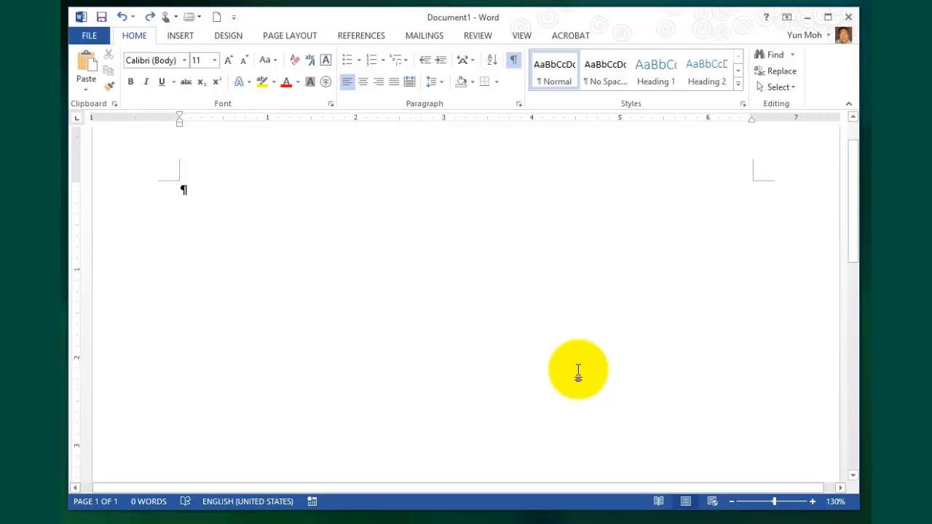
key(ctrl+e)
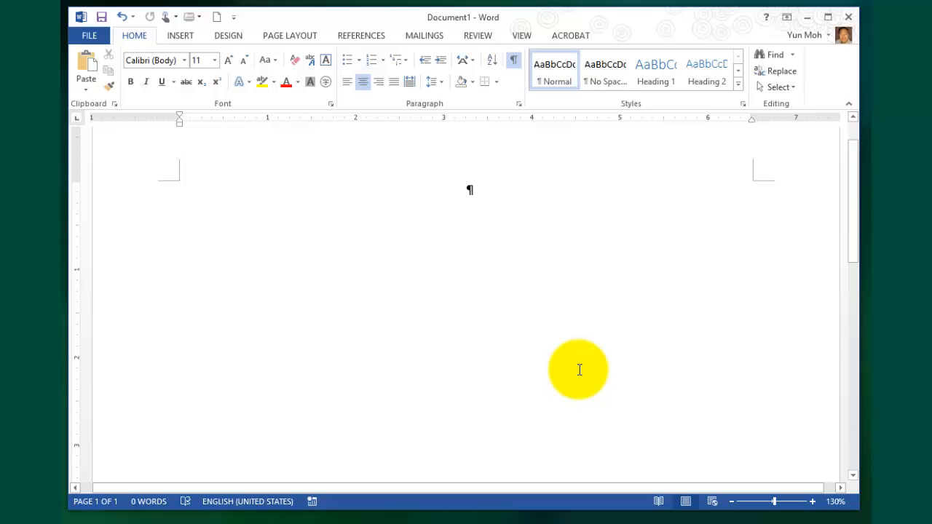
key(ctrl+z)
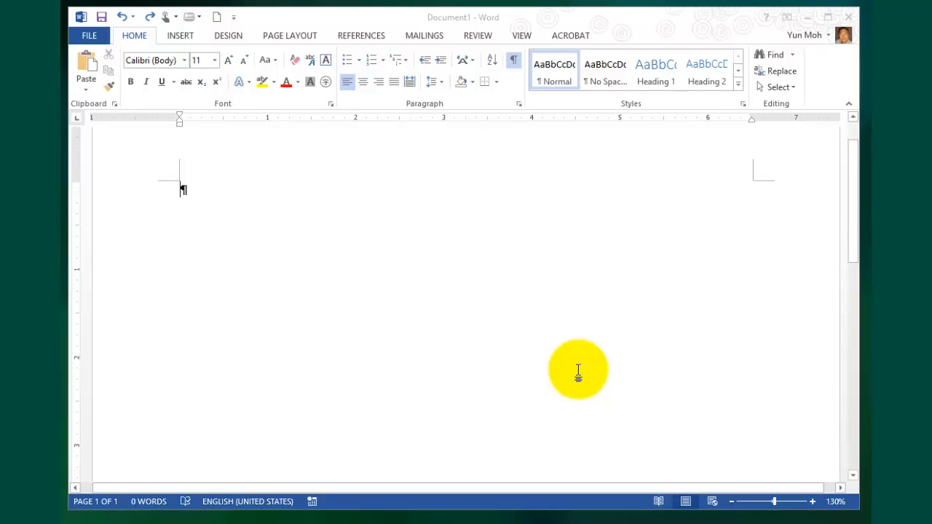
text(M)
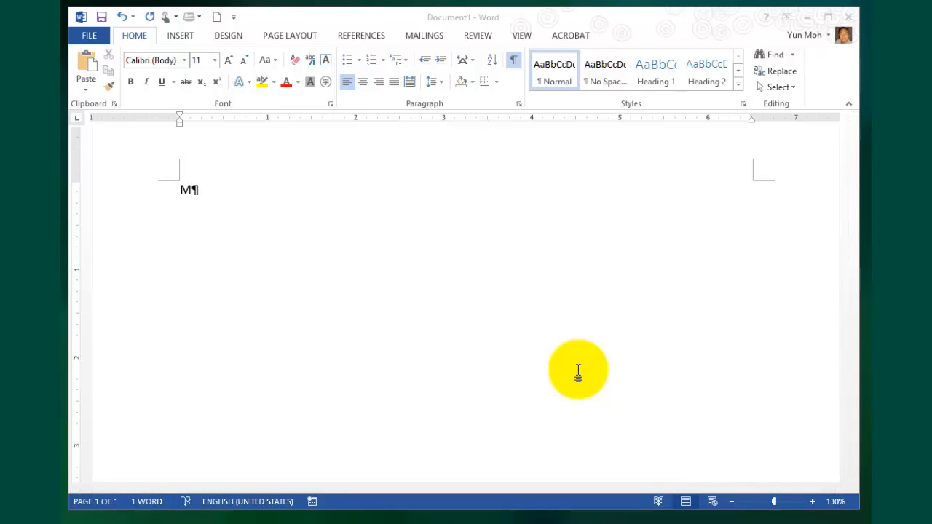
text(ICROSOFT)
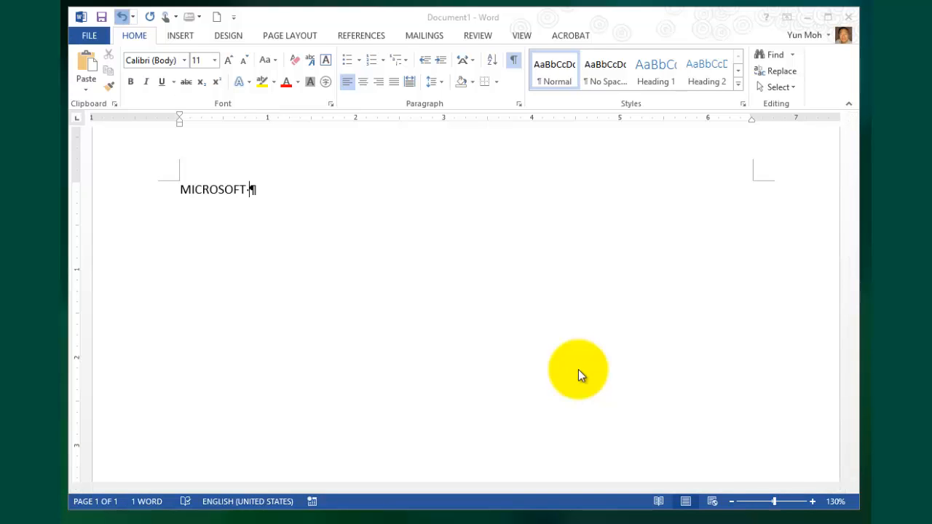
key(ctrl+z)
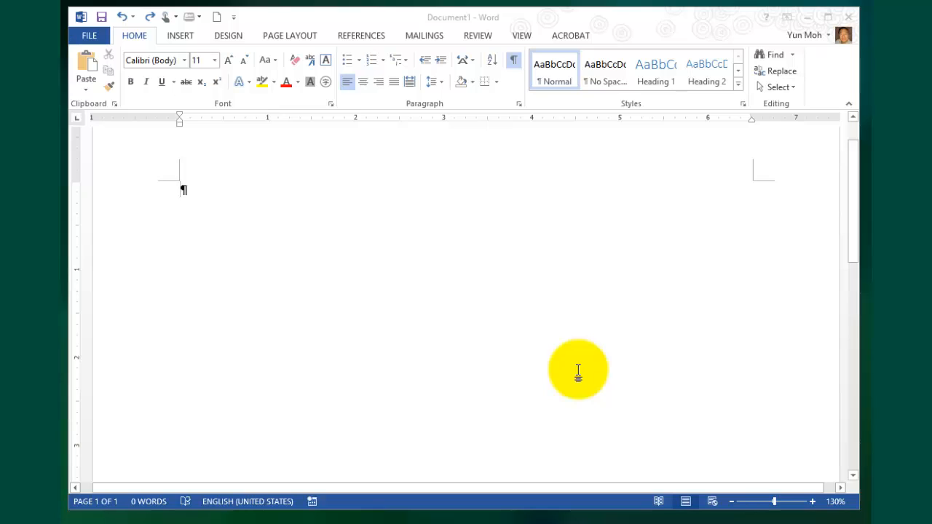
Centre the first paragraph of the blank document and enter the title "MICROSOFT WORD TRAINING"
key(ctrl+e)
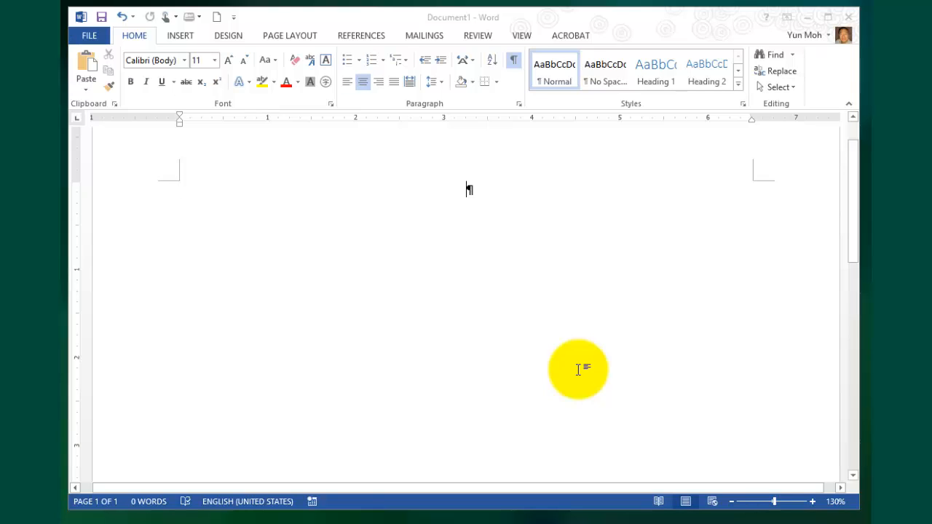
text(MICROSOFT)
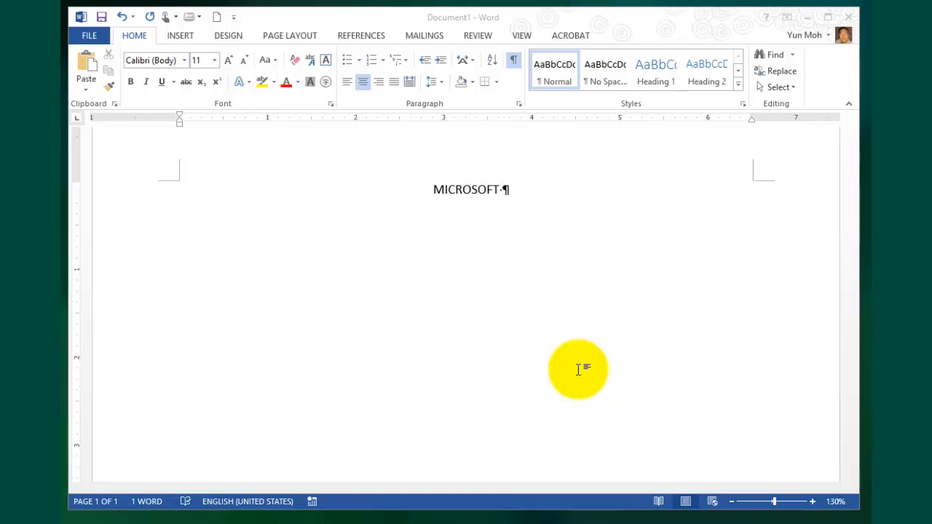
text( WORD)
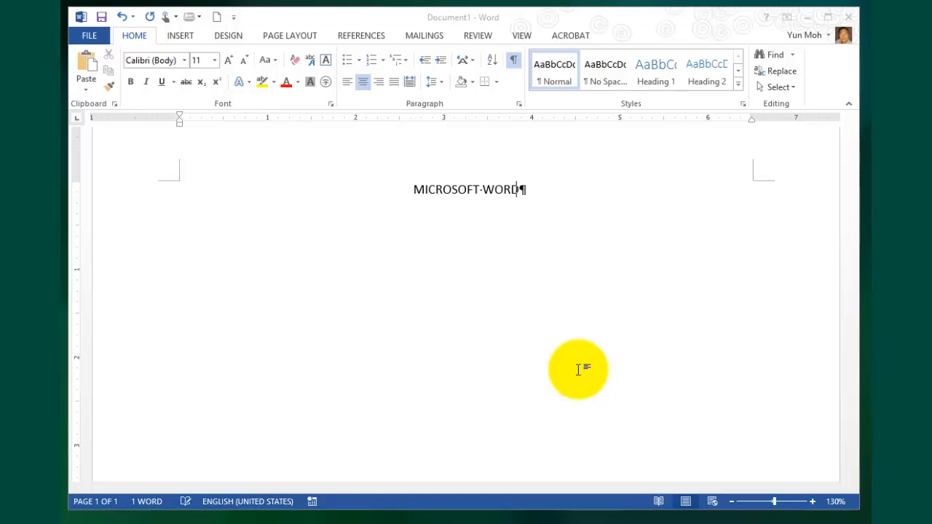
text( TRAINING)
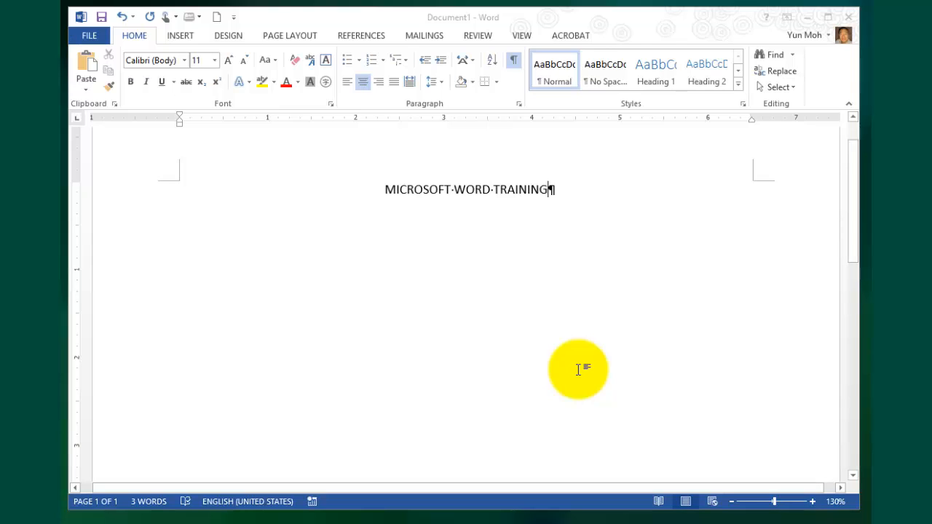
key(Return)
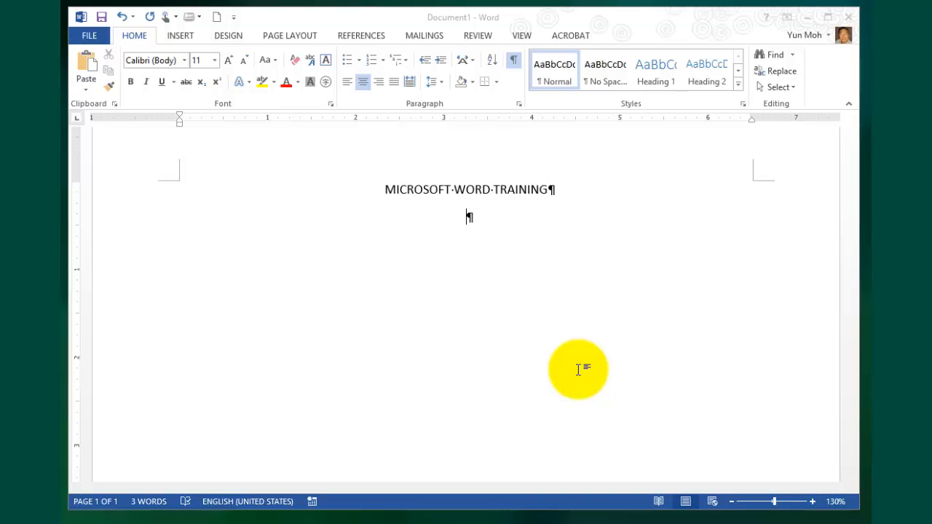
key(ctrl+l)
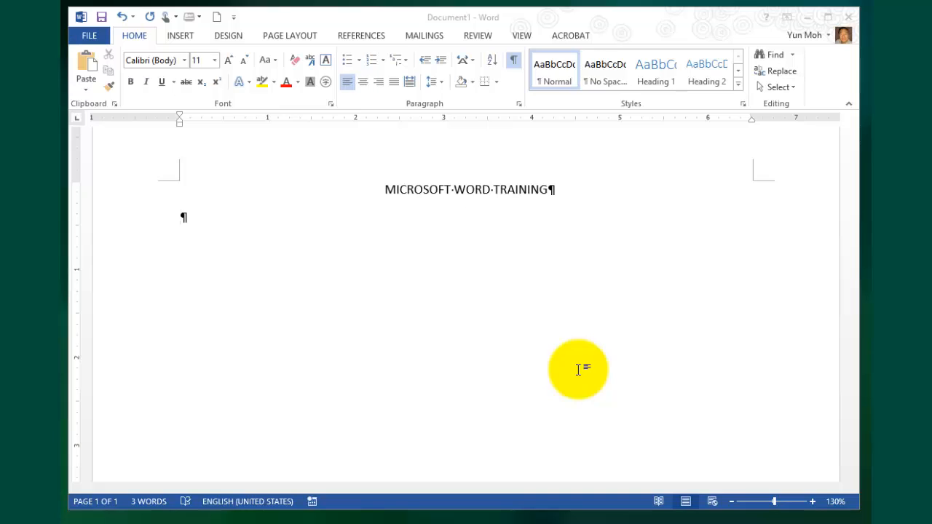
key(BackSpace)
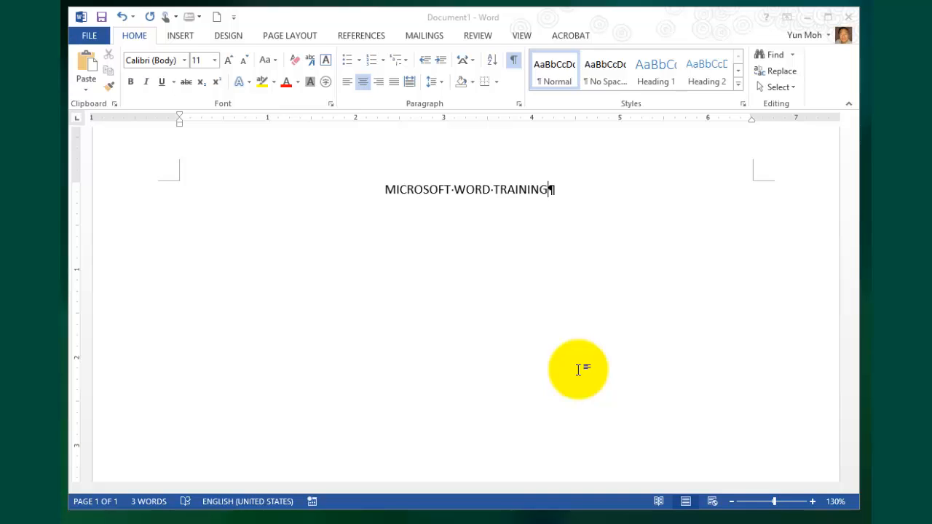
Add a line break after the title and enter "Formatting Company Documents" as the second line of the same paragraph
key(shift+Return)
text(fORMAT)
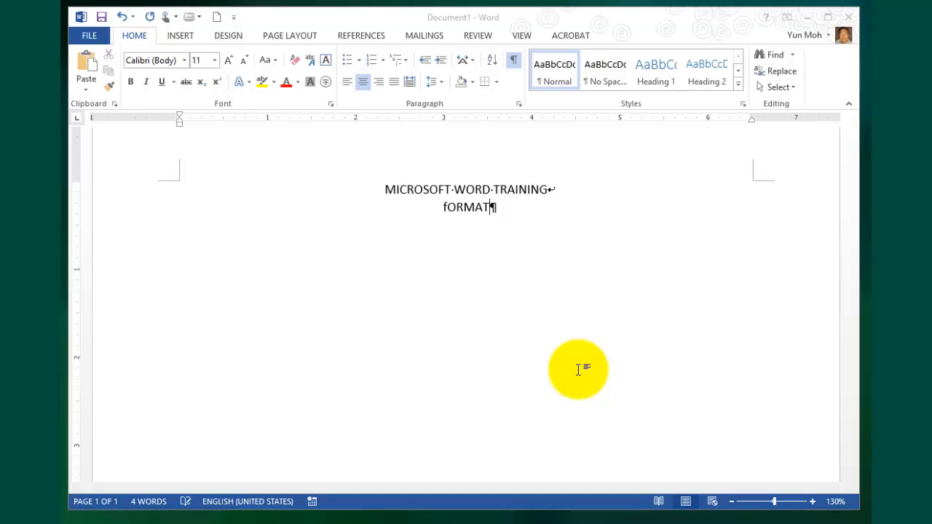
text(TING )
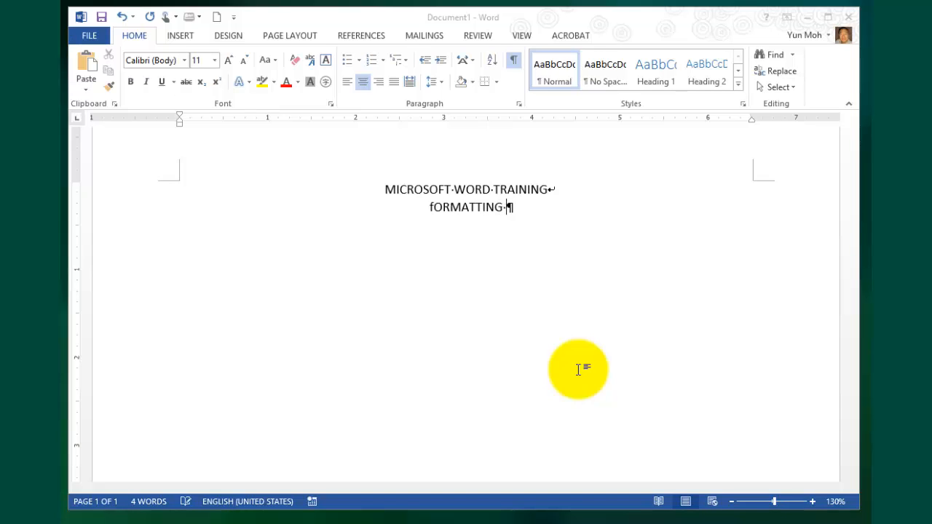
text(Com)
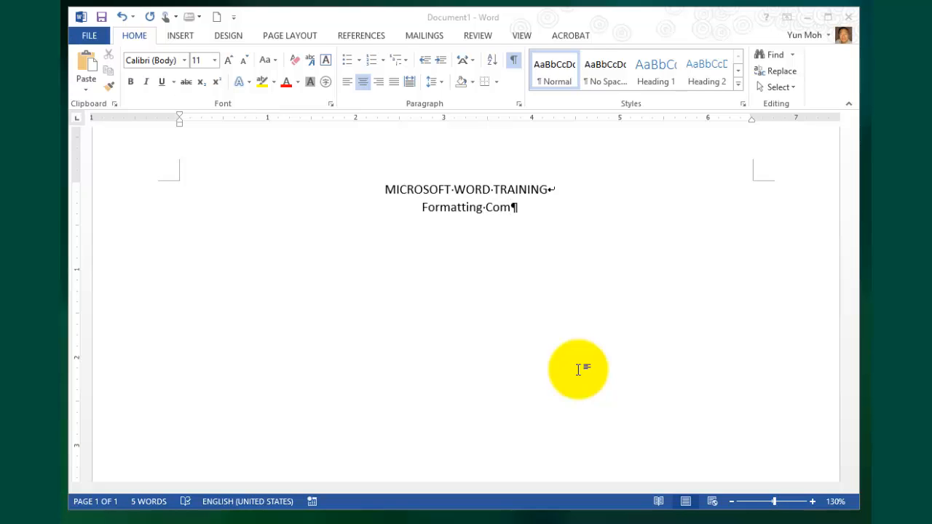
text(pany )
text(Docu)
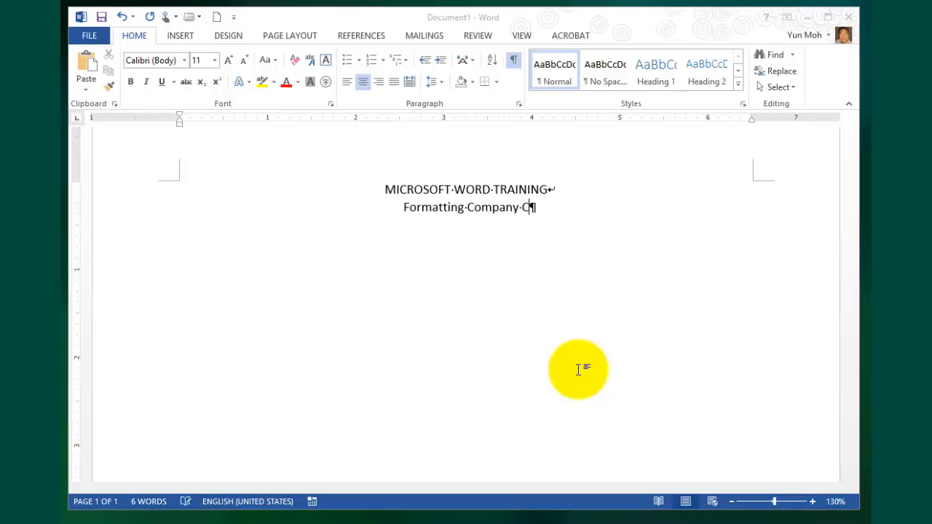
text(ment)
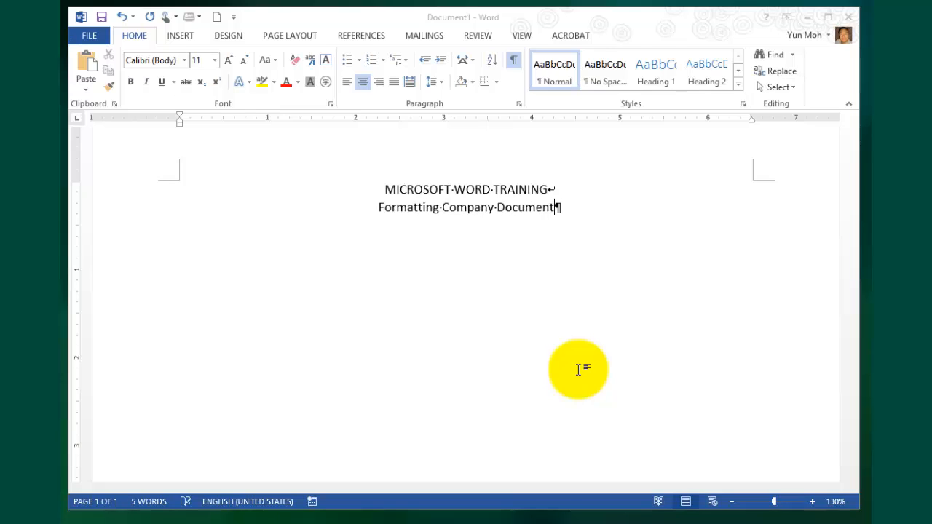
text(s)
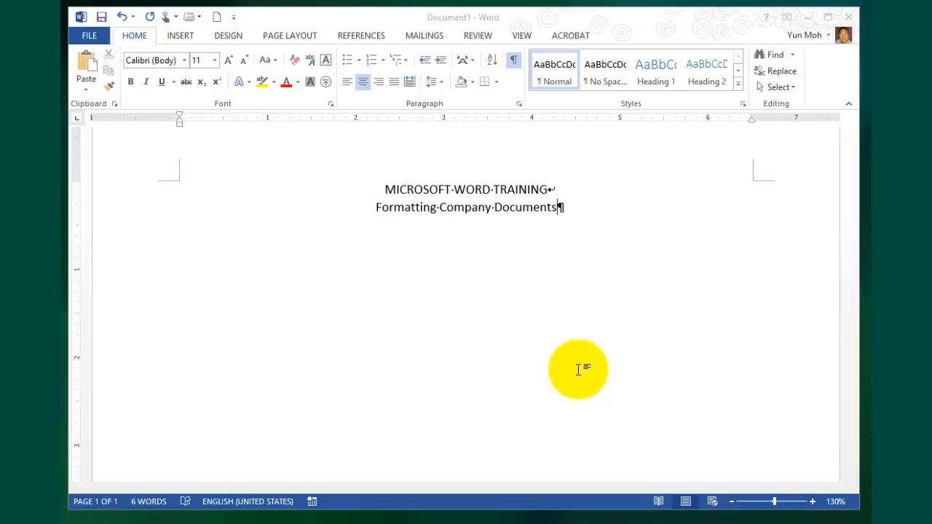
Add a line break after "Formatting Company Documents" and enter "Wednesday, May 20, 2015" as the third line of the heading
key(shift+Return)
text(Wednesday)
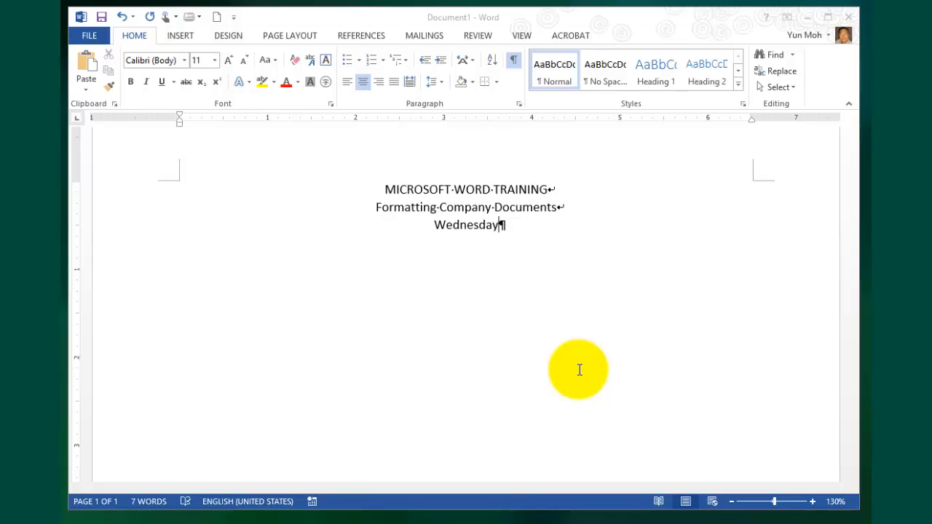
text(, May )
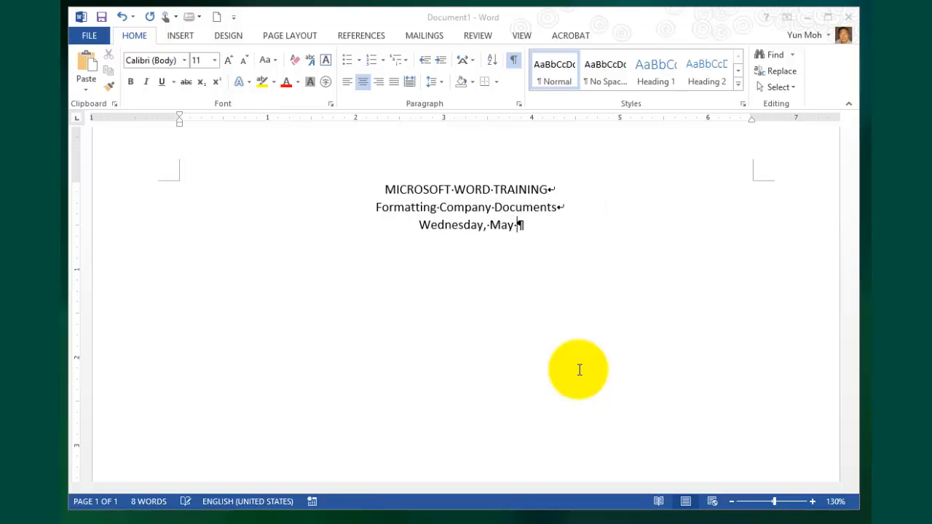
text(20, 2)
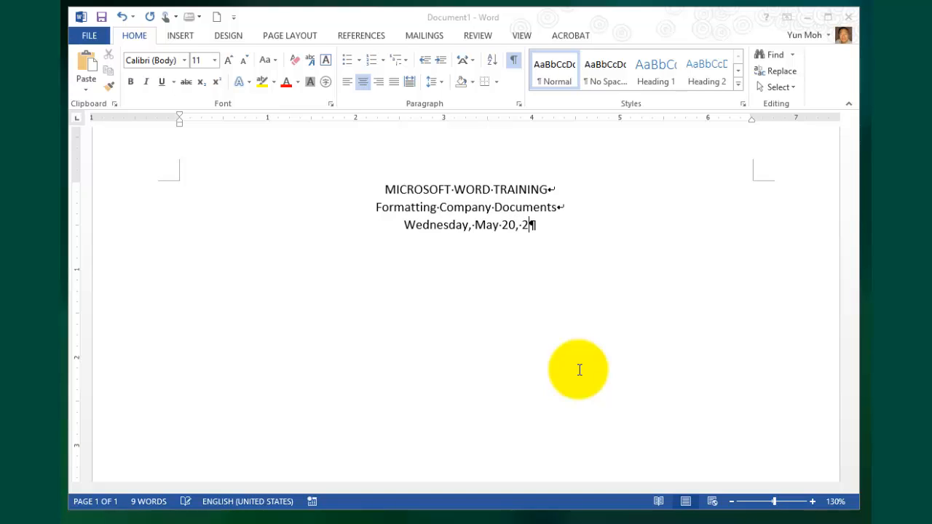
text(015)
Add a line break after the date and start the fourth heading line with "Tehnology"
key(Return)
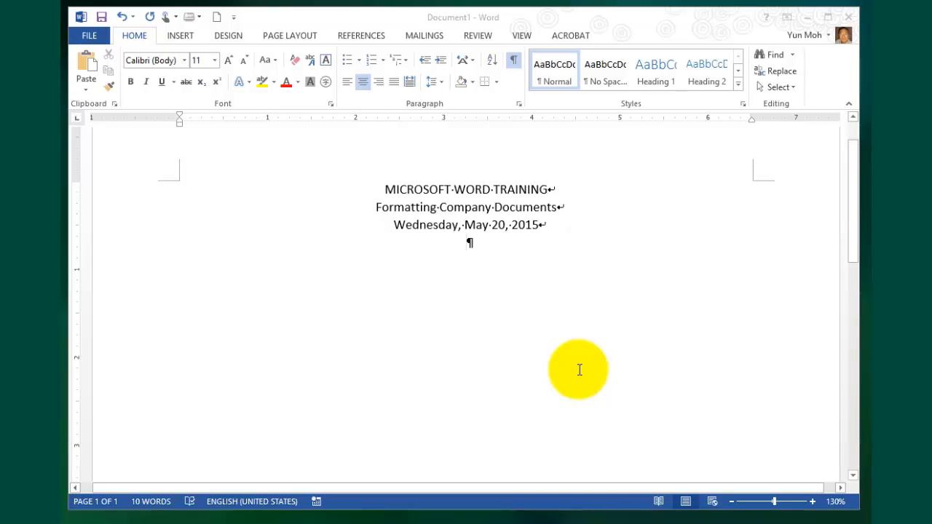
text(Tehnolgoy)
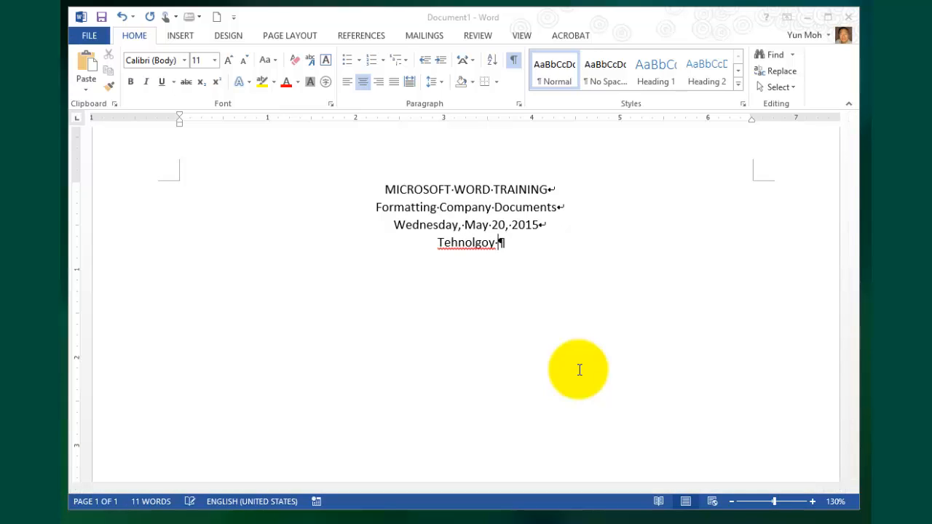
key(BackSpace)
key(BackSpace)
key(BackSpace)
key(BackSpace)
text(logy)
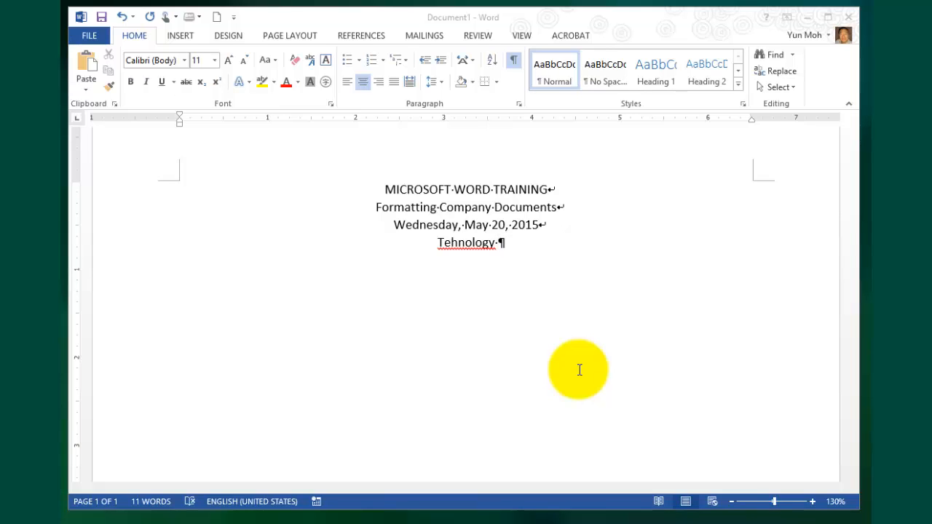
Correct the spelling of the fourth line's first word to "Technology"
key(Left)
key(Left)
key(Left)
key(Left)
key(Left)
key(Left)
key(Left)
key(Left)
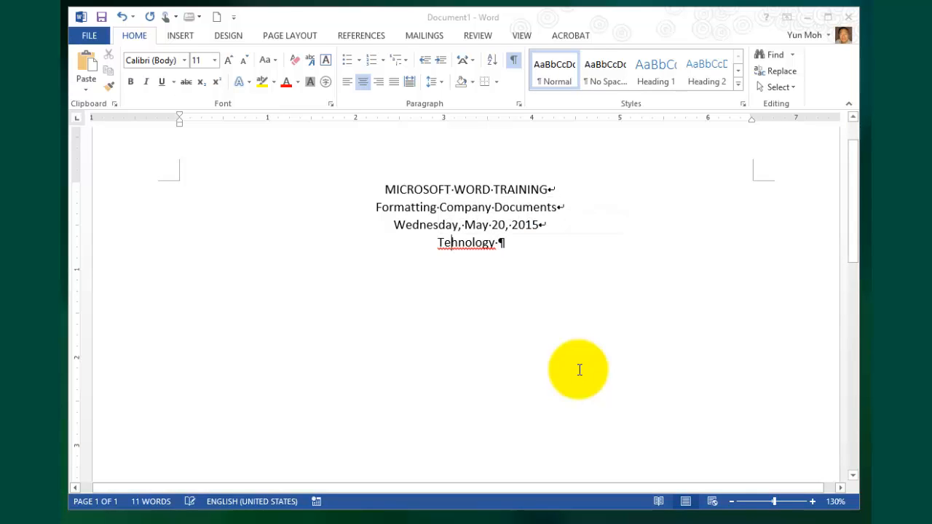
key(BackSpace)
key(Right)
text(he)
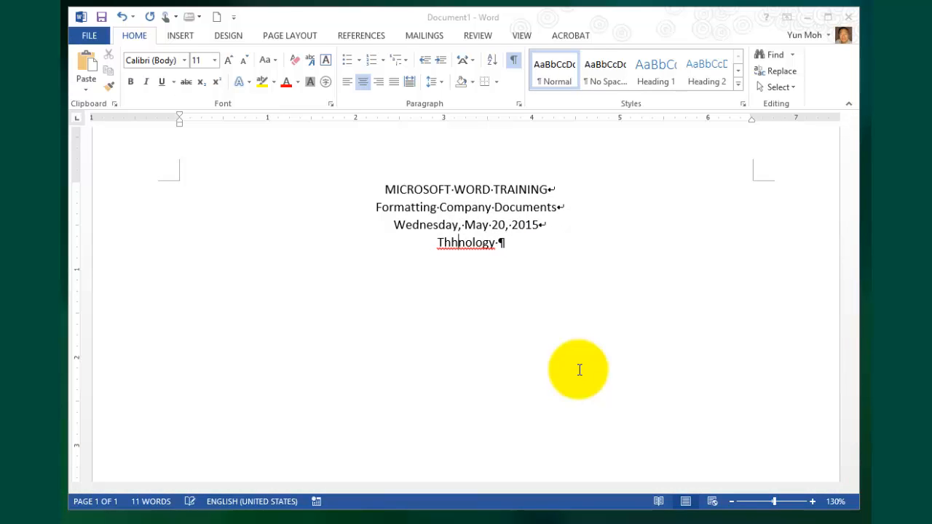
key(Right)
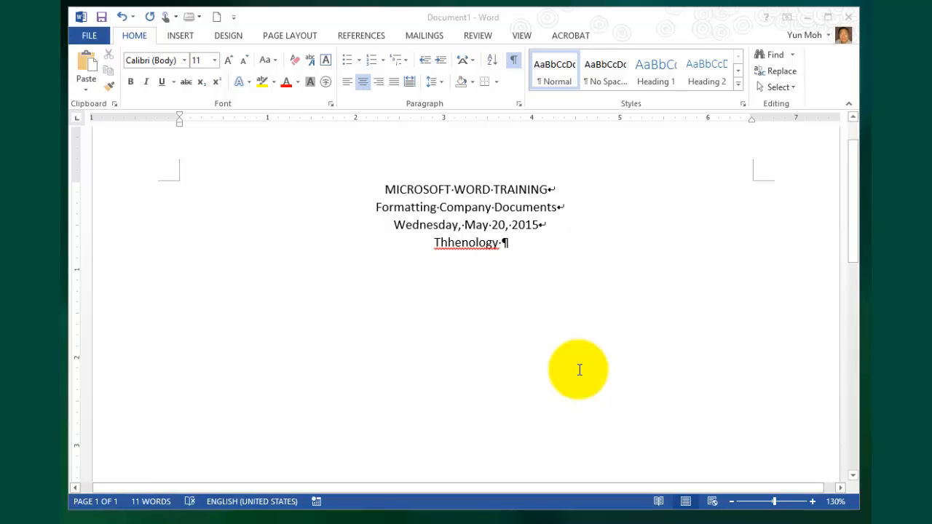
key(BackSpace)
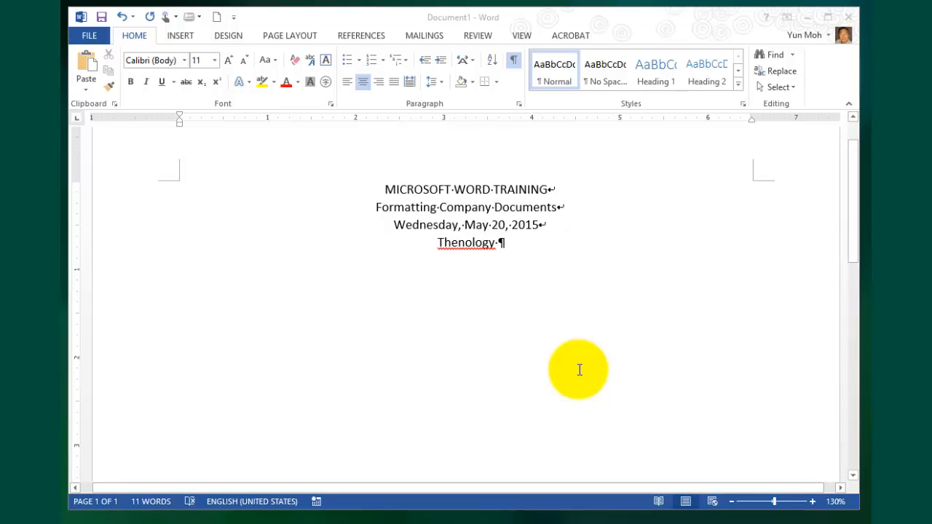
key(BackSpace)
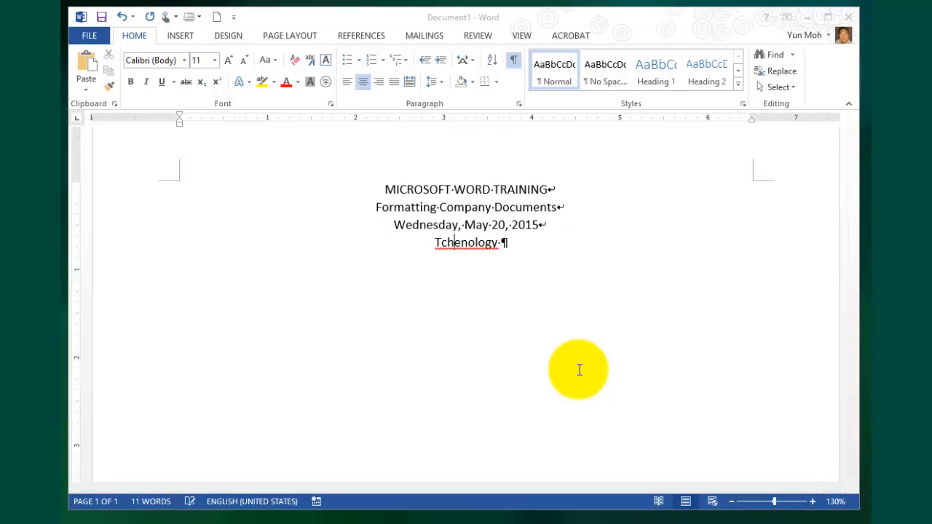
text(ech)
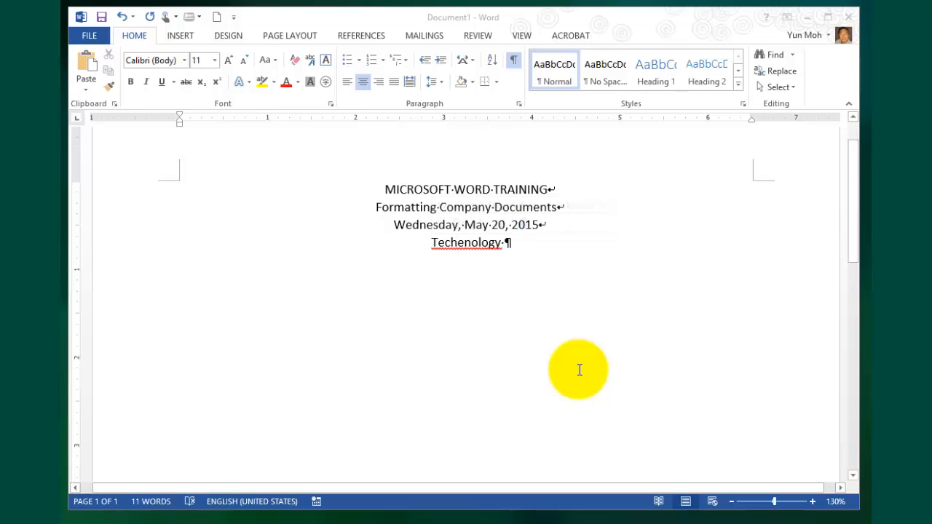
key(Delete)
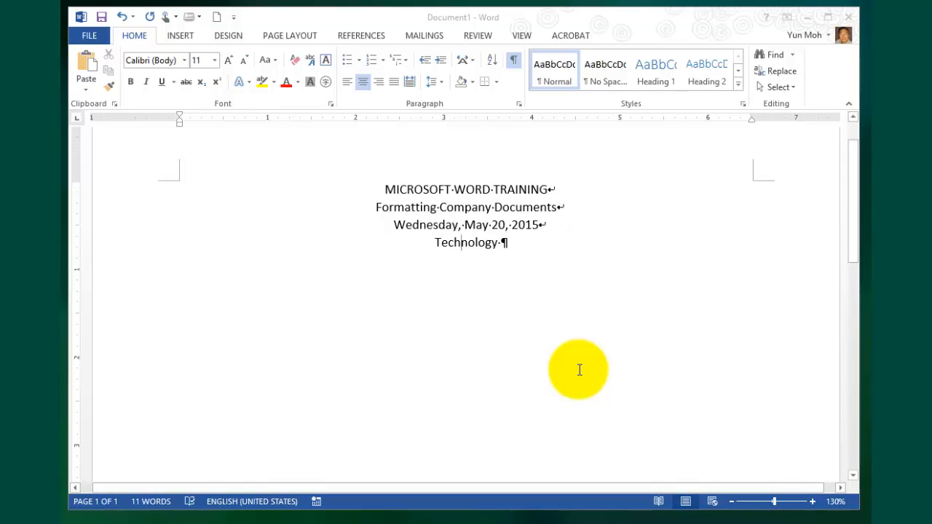
Complete the fourth heading line so that it reads "Technology Department Training Center"
key(End)
text(Tra)
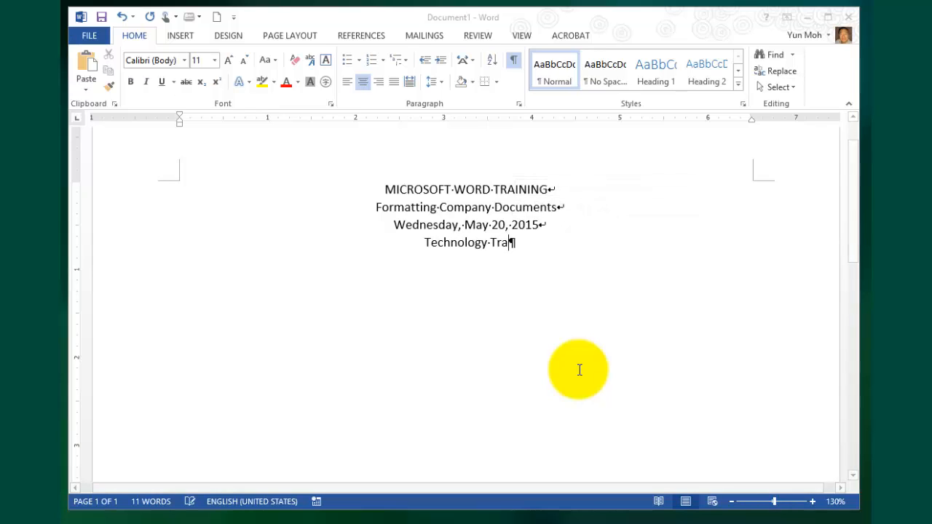
text(ining Cent)
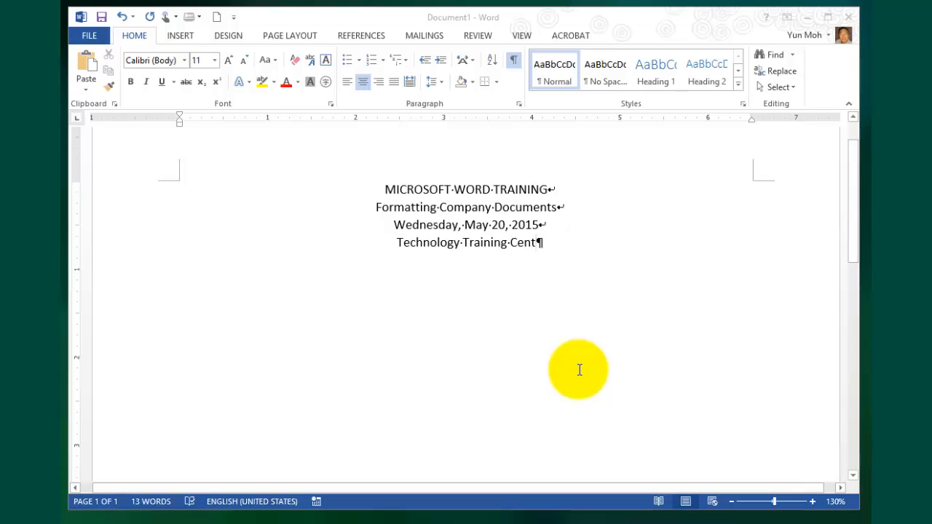
text(er)
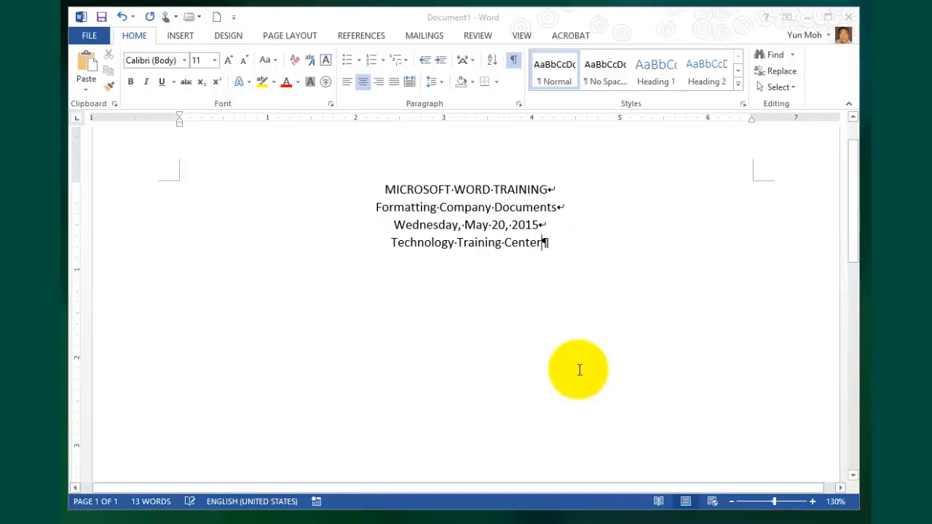
key(ctrl+Left)
key(ctrl+Left)
text(Department)
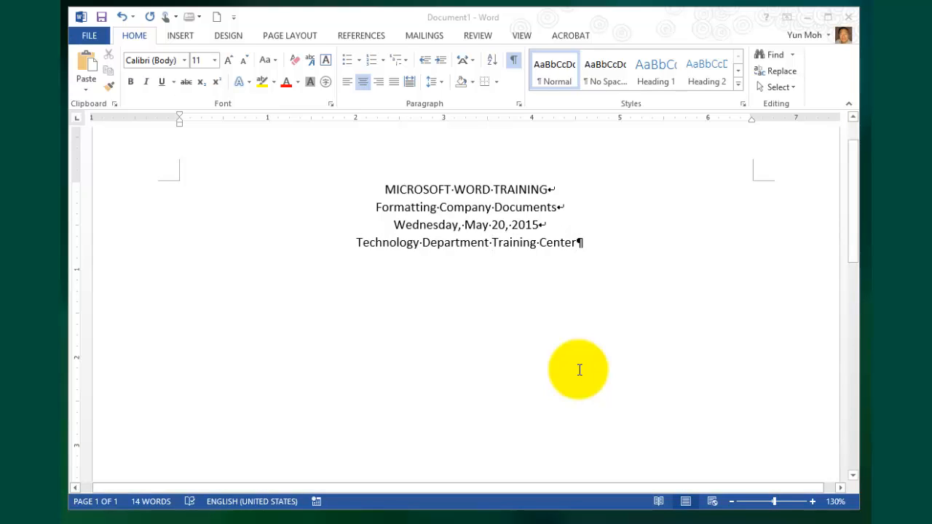
Add a line break after the training center line and enter "8:30 a.m. to 11:30 a.m." as the fifth line
key(shift+Return)
text(8)
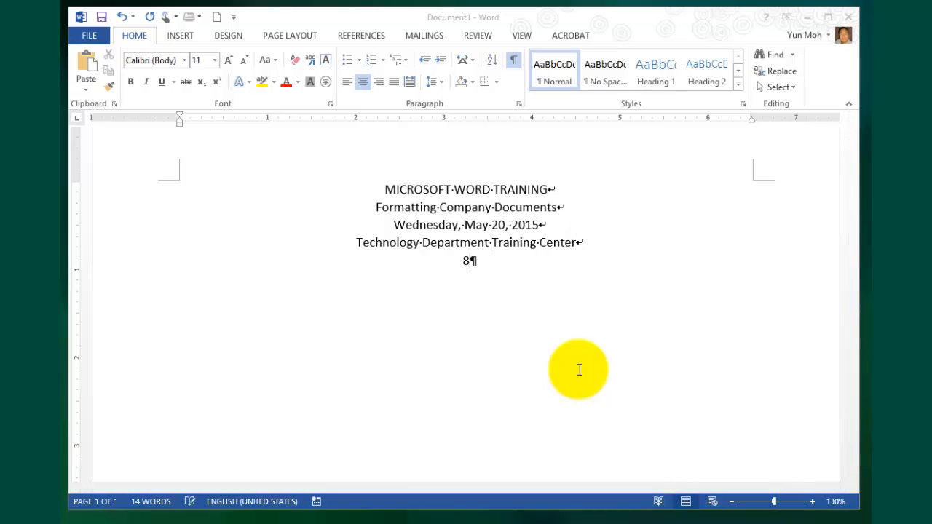
text(:30 a.m. to )
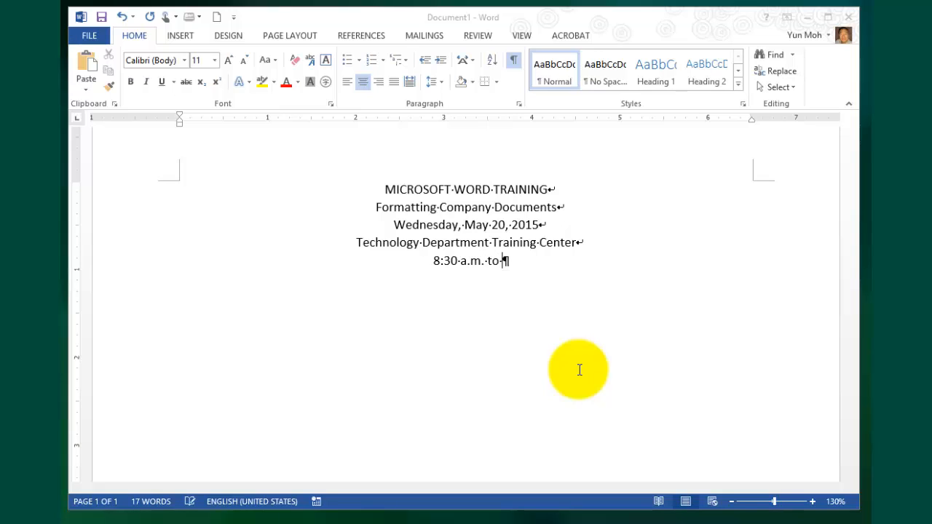
text(11:30)
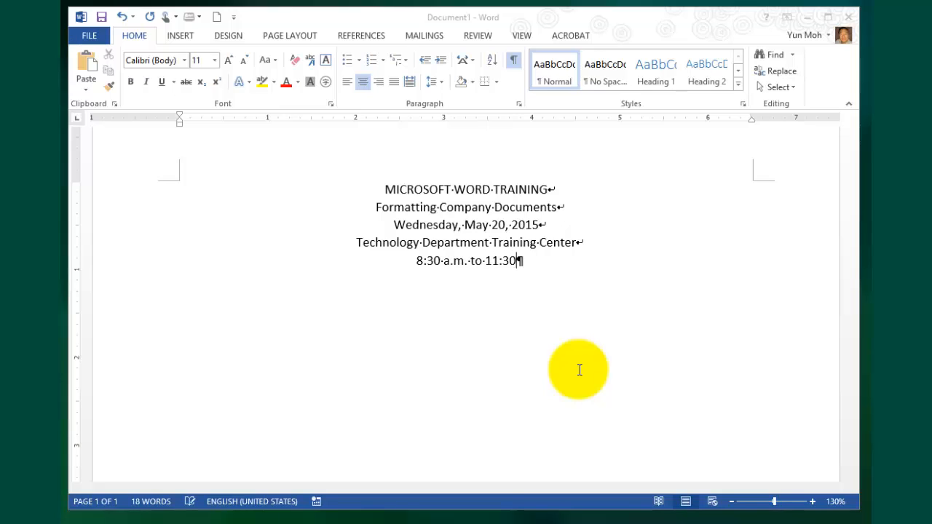
text( a.m.)
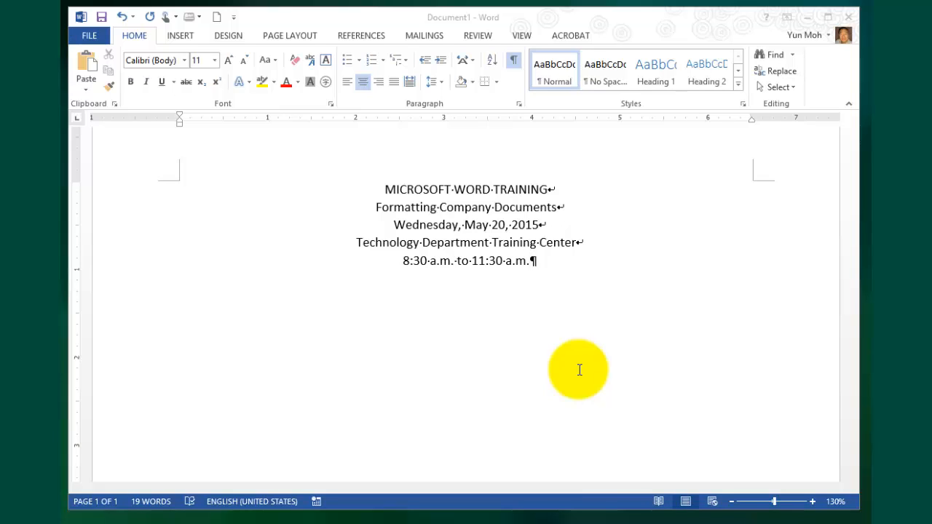
Add a right-aligned paragraph with "Sponsored by" and "Culver Training Services" separated by a line break, followed by an empty left-aligned paragraph
key(Return)
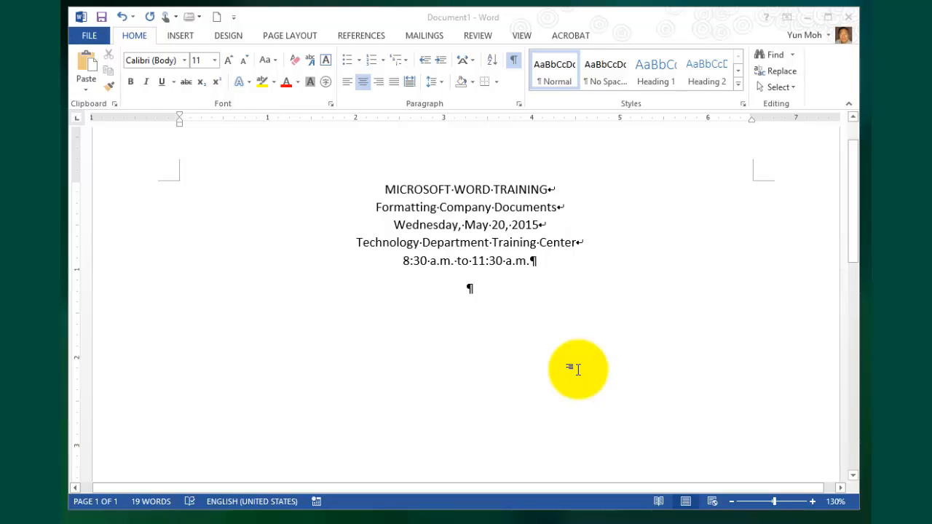
key(ctrl+r)
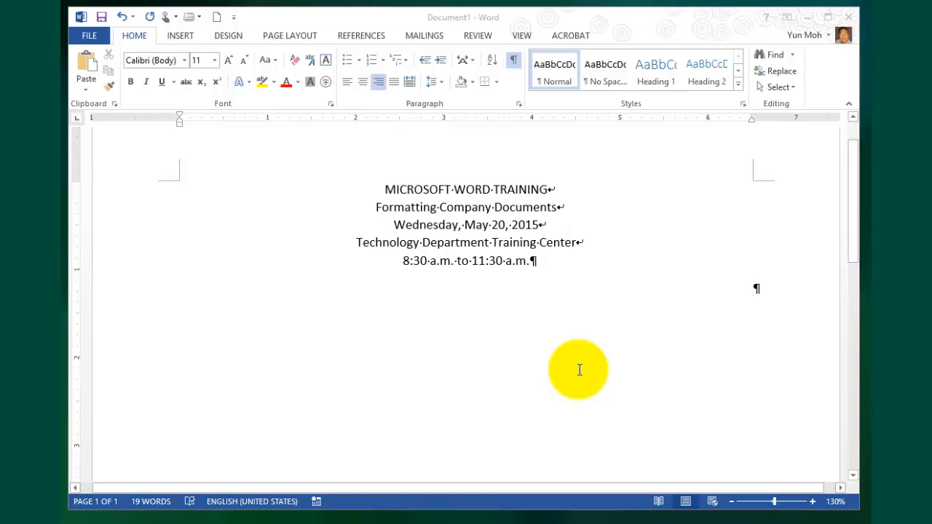
text(Spon)
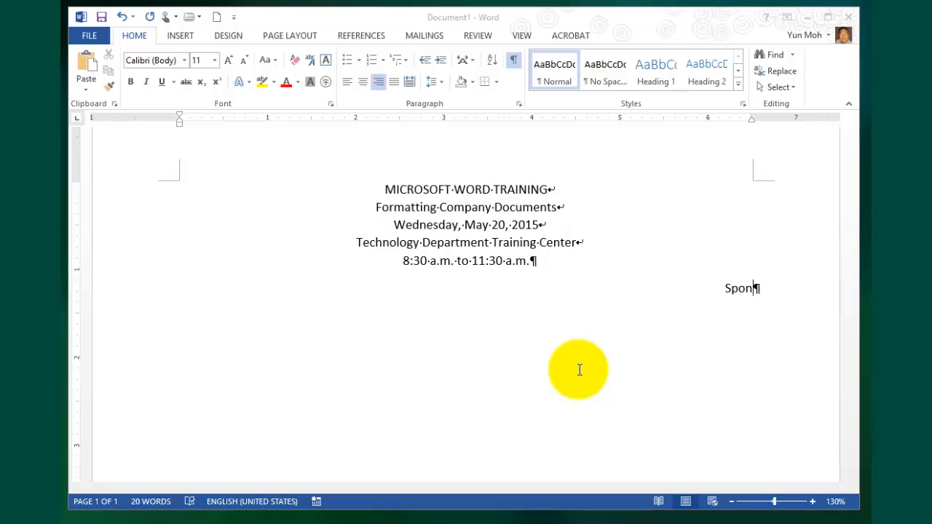
text(sored by)
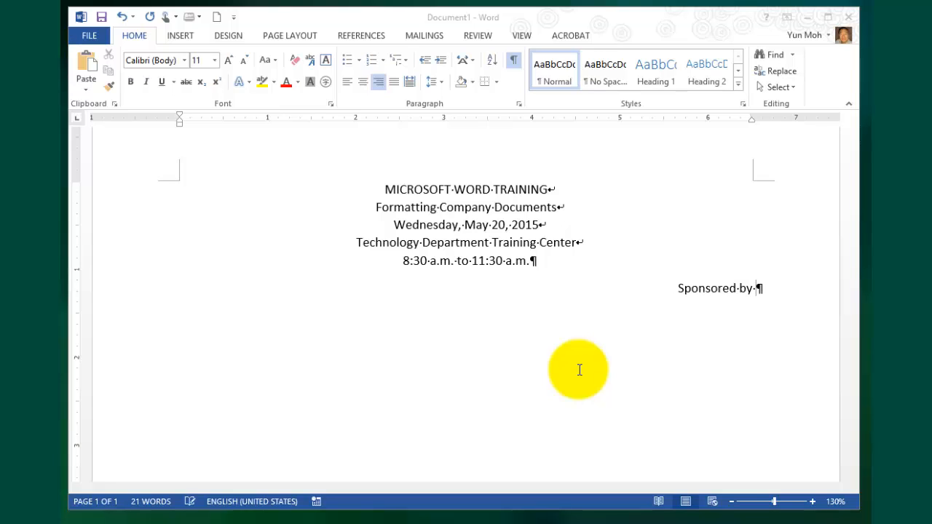
key(shift+Return)
text(Culver Training )
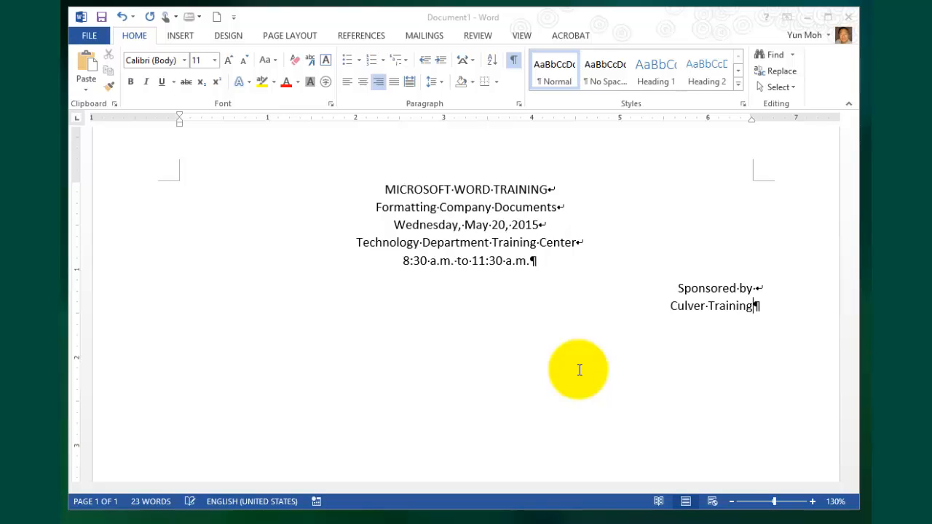
text(Services)
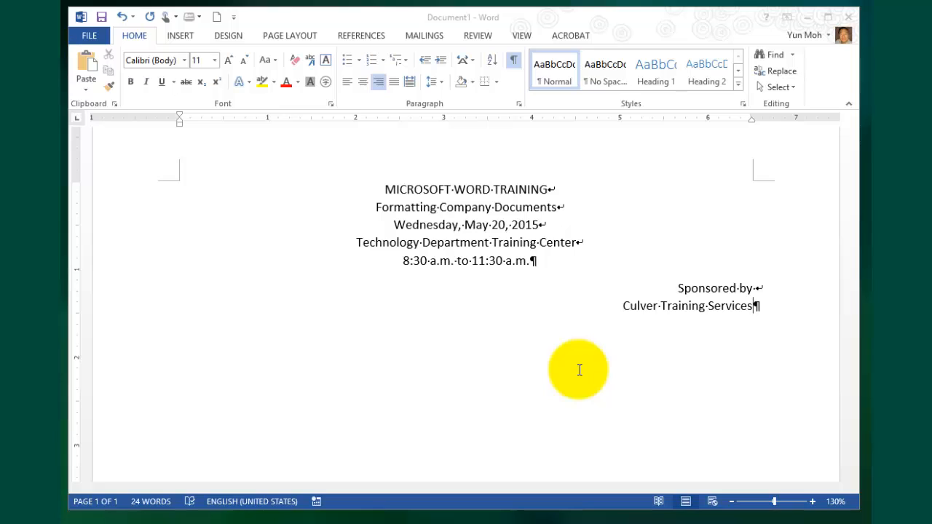
key(Return)
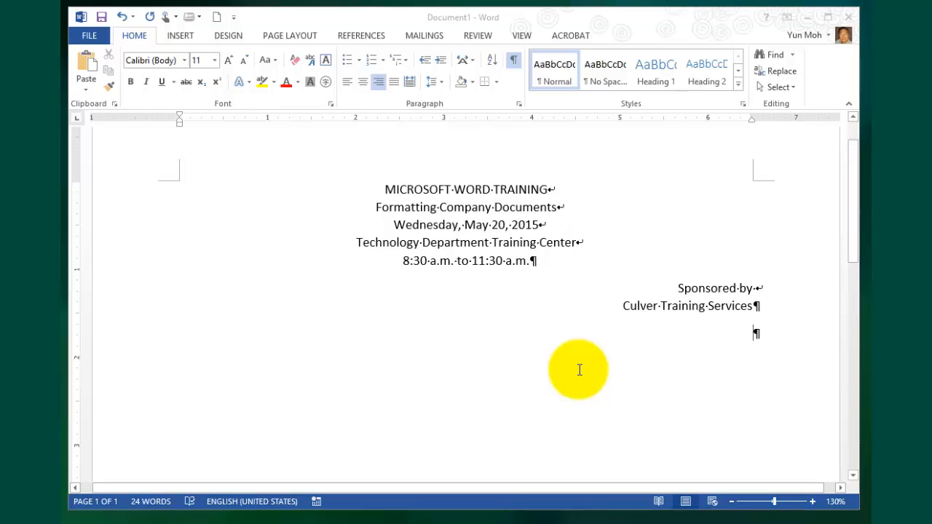
key(ctrl+l)
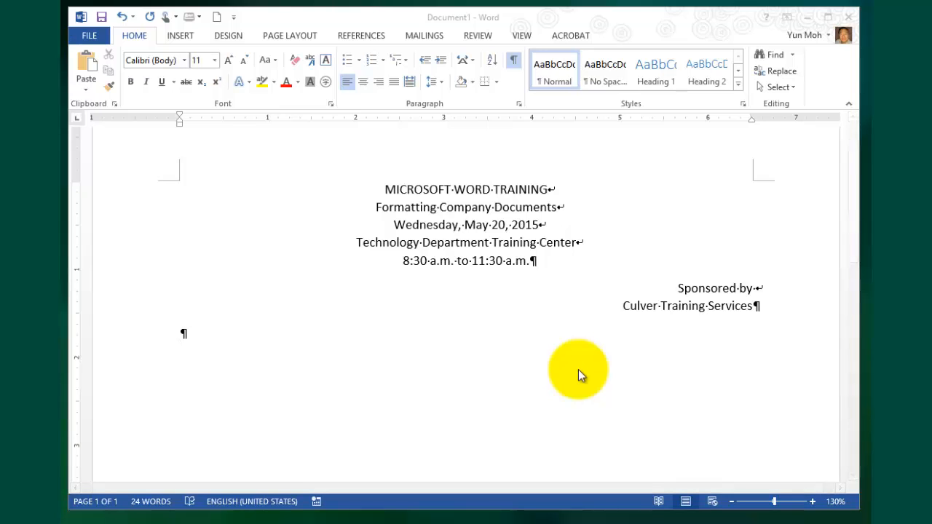
Examine the page's vertical layout in the print preview and return to the document
key(ctrl+s)
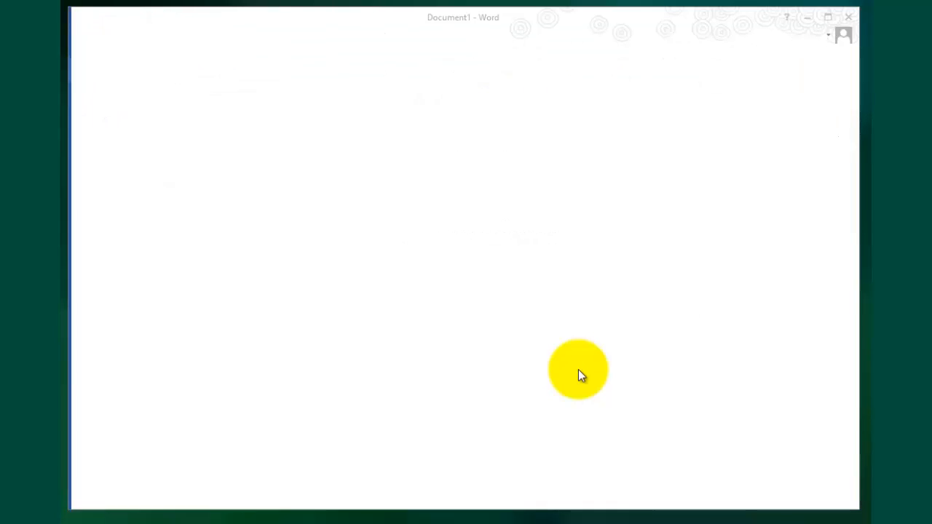
key(Down)
key(Down)
key(Down)
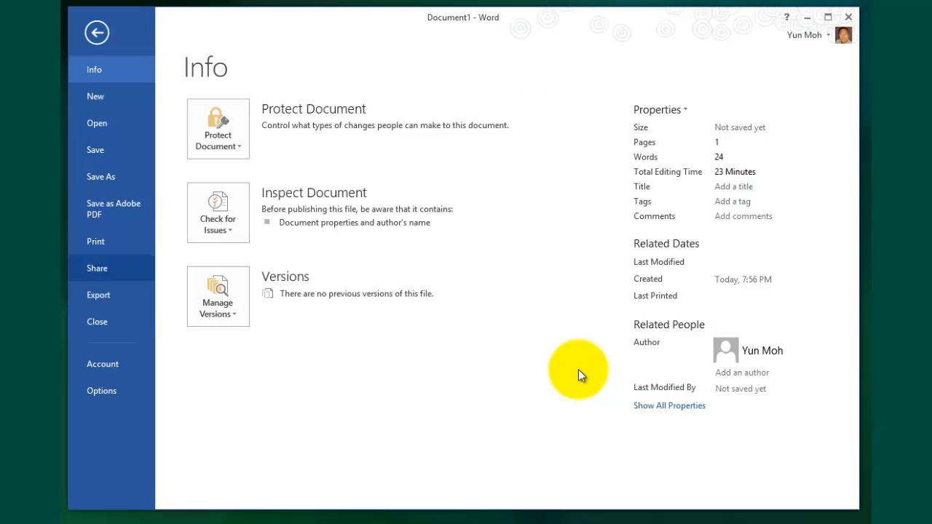
key(Up)
key(Return)
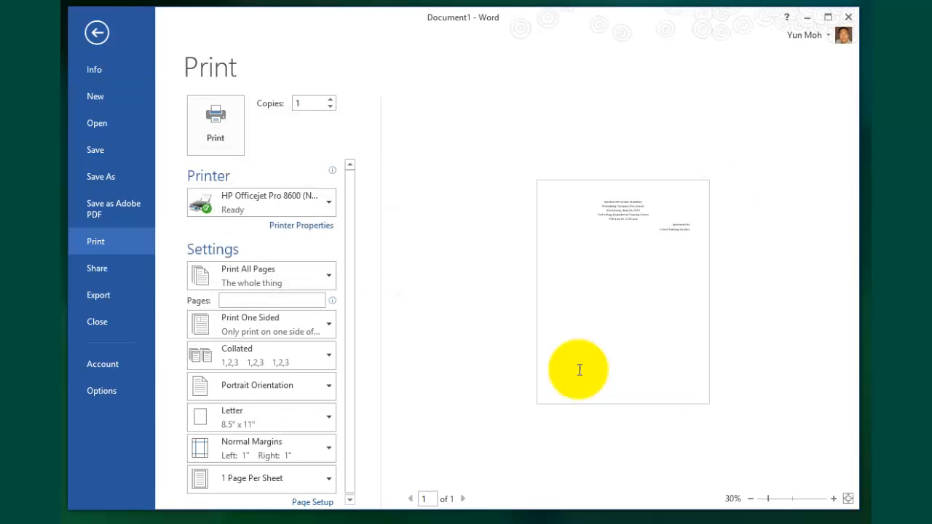
click(579, 371)
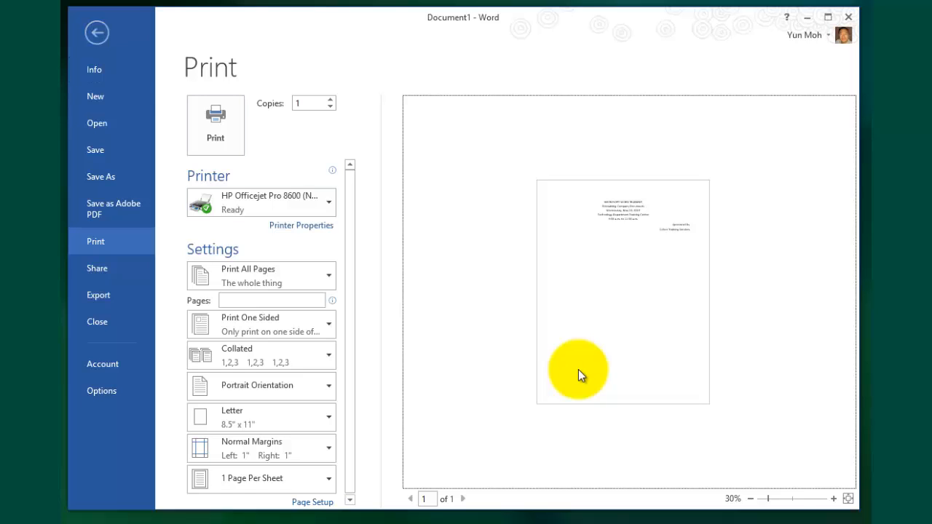
key(Escape)
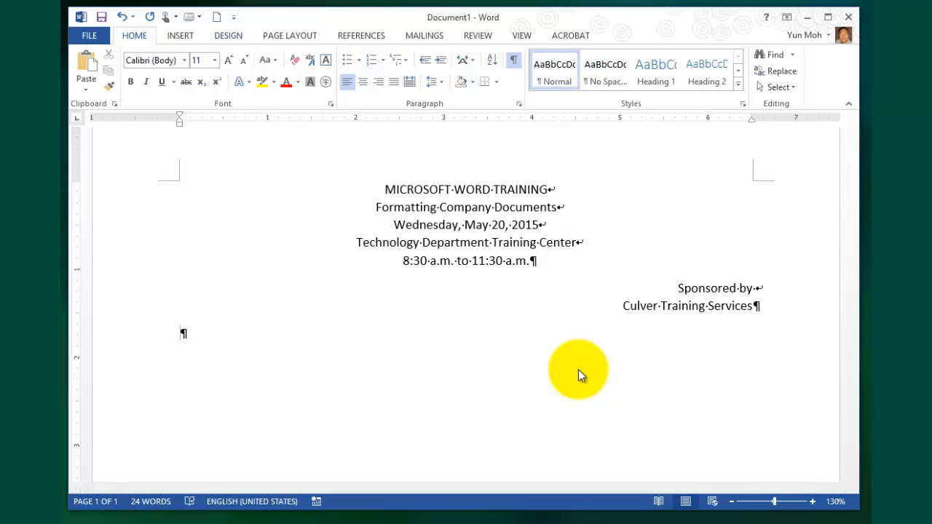
Set the page's vertical alignment to Center for the whole document
key(alt+p)
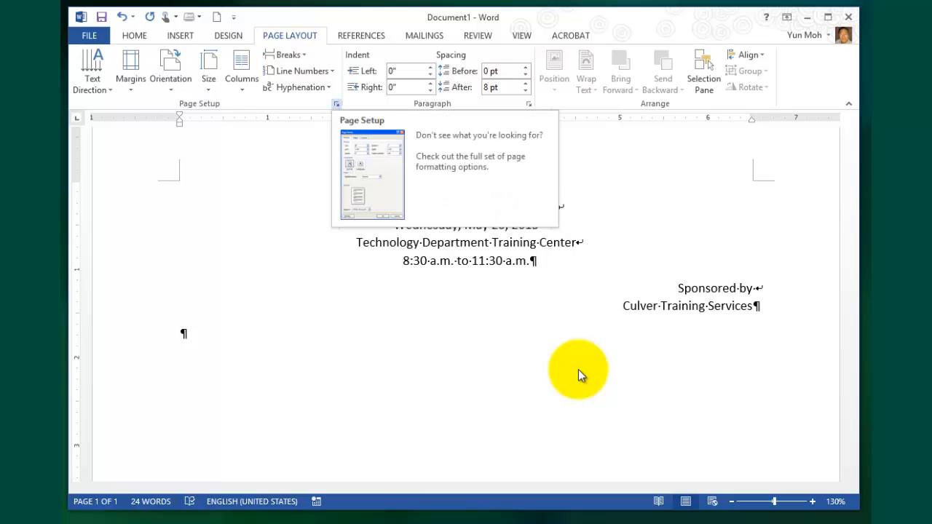
click(336, 104)
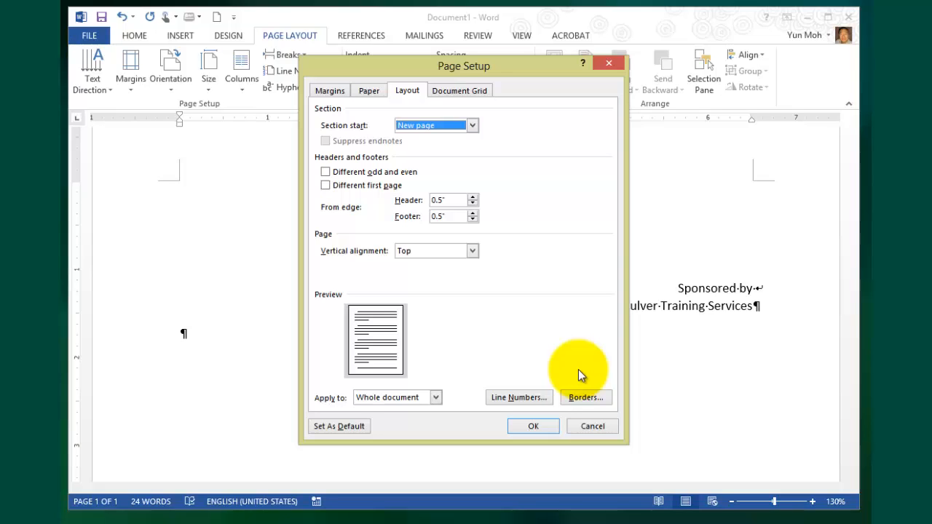
click(330, 91)
click(370, 91)
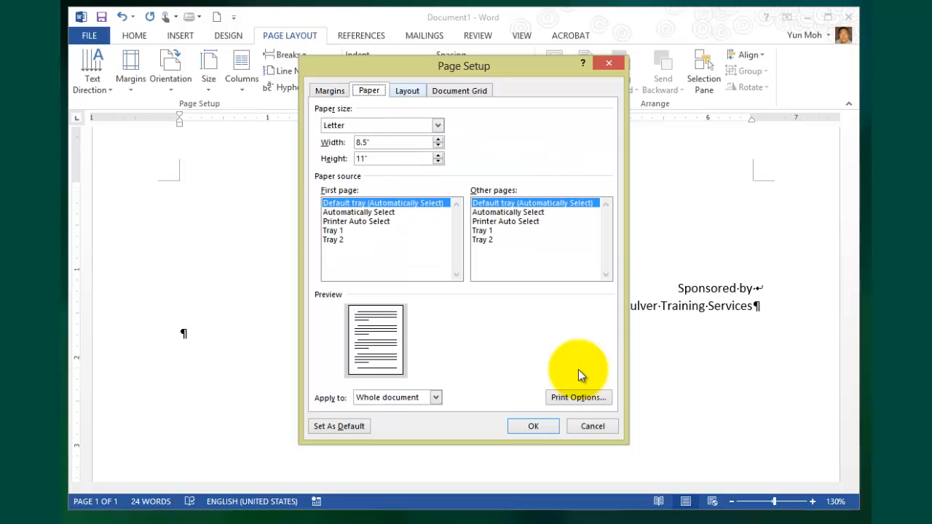
click(407, 91)
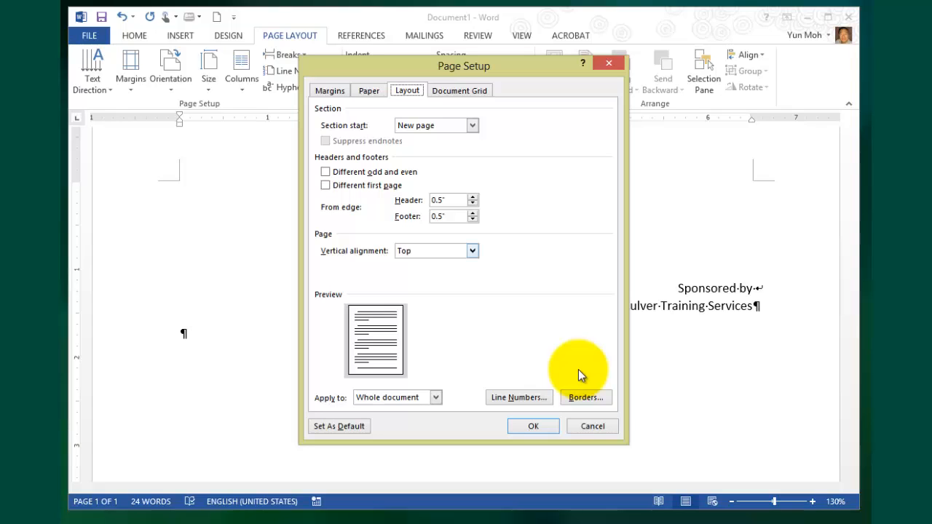
click(473, 251)
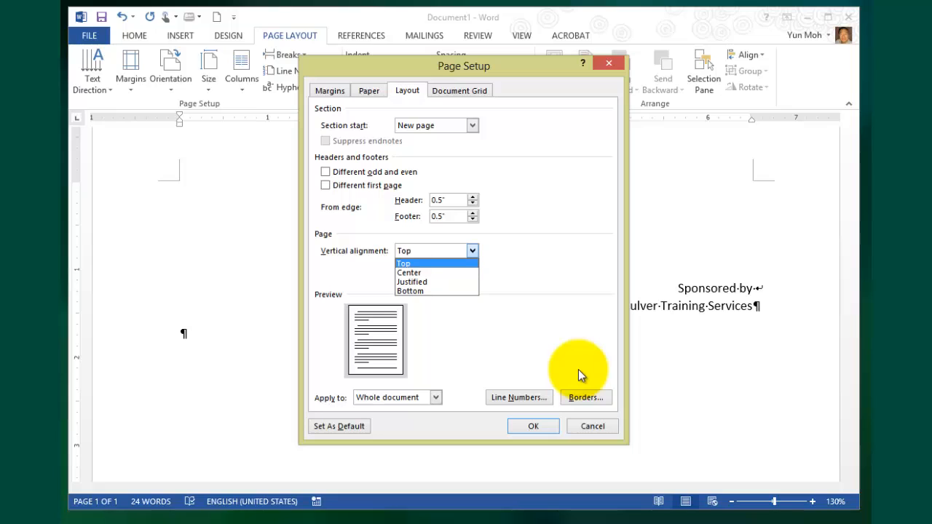
key(Down)
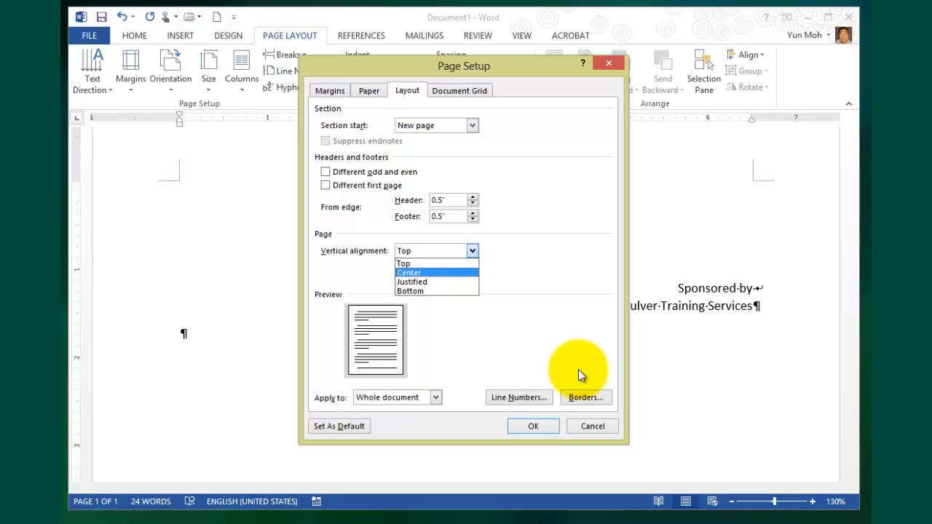
key(Return)
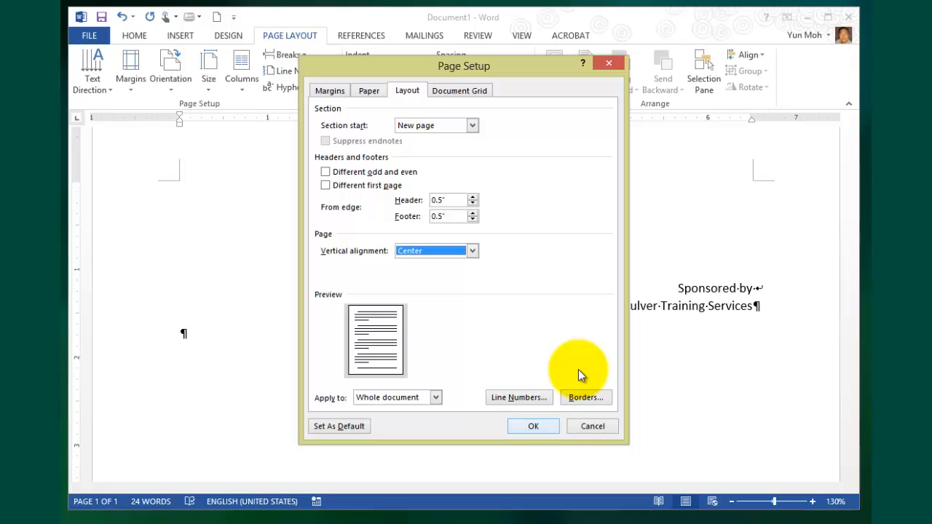
key(Return)
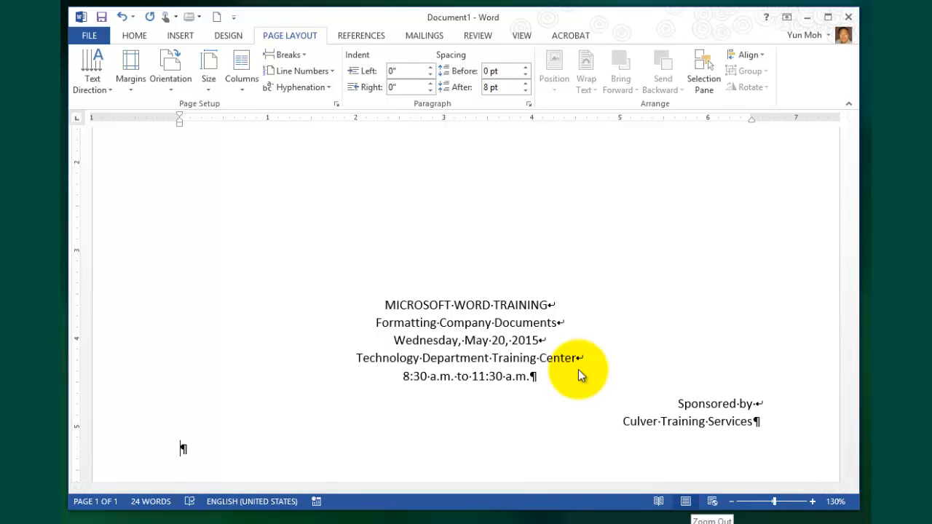
Delete the empty paragraph below the "Culver Training Services" line
ctrl+scroll(579, 375, down, 4)
ctrl+scroll(579, 376, down, 6)
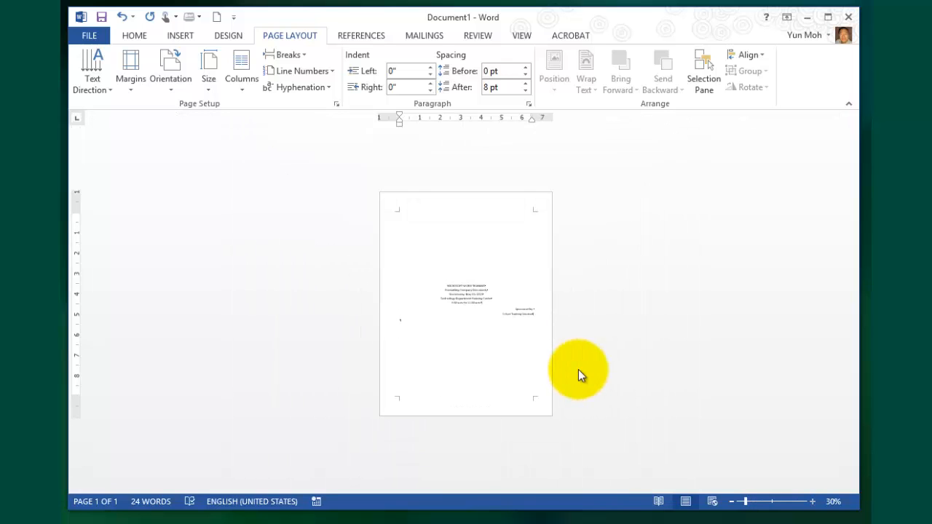
ctrl+scroll(579, 375, up, 2)
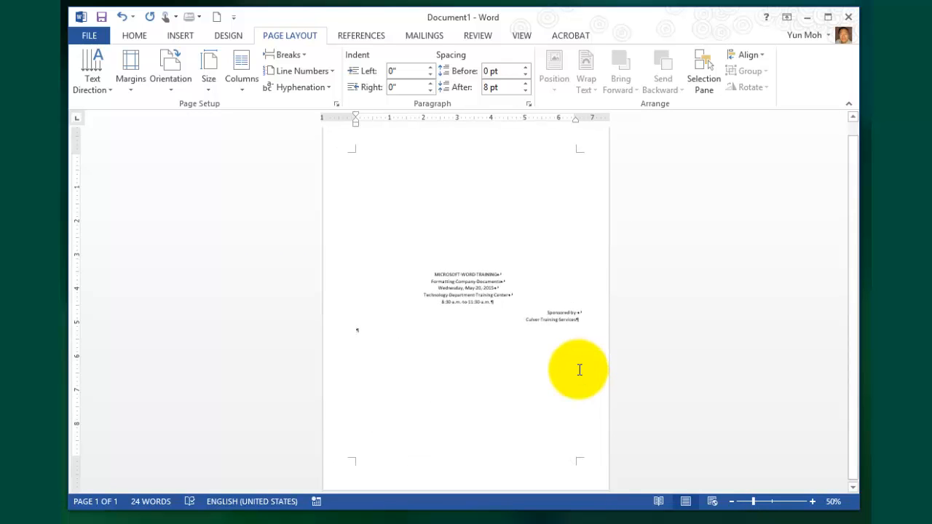
ctrl+scroll(579, 371, down, 1)
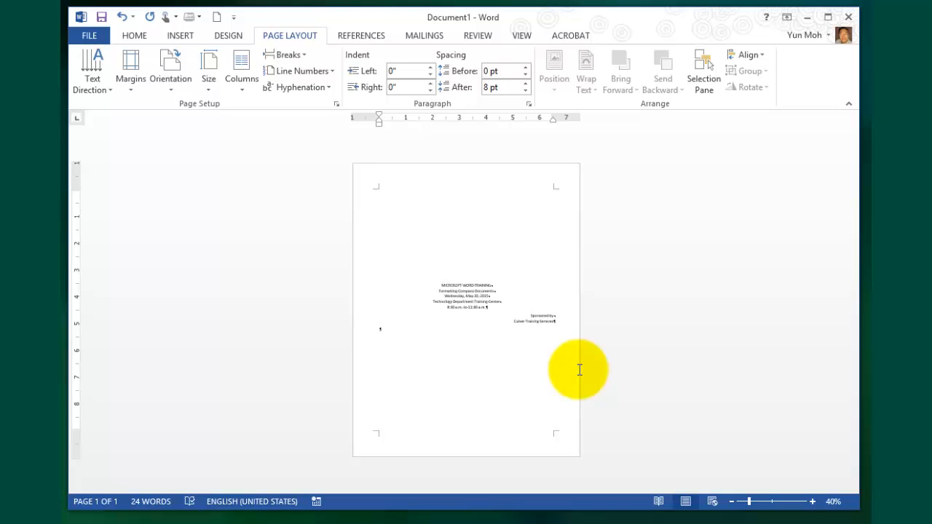
click(580, 370)
key(BackSpace)
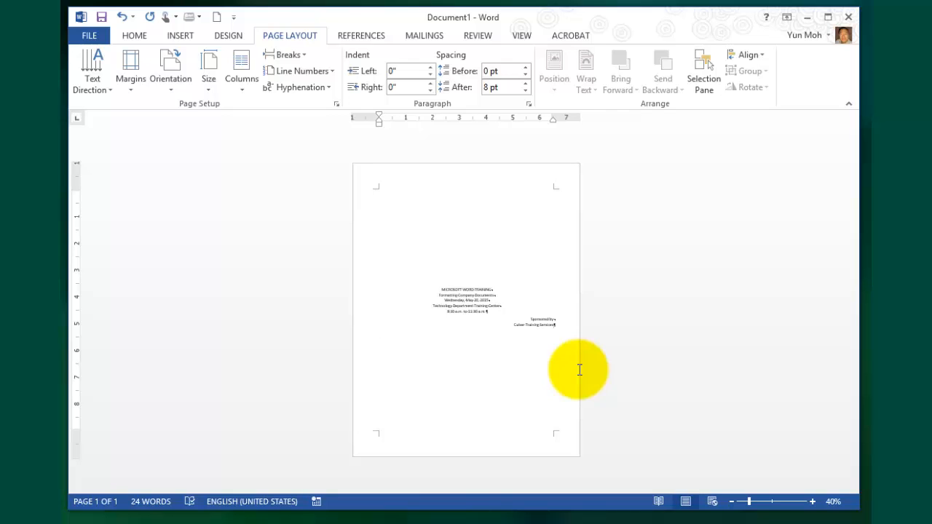